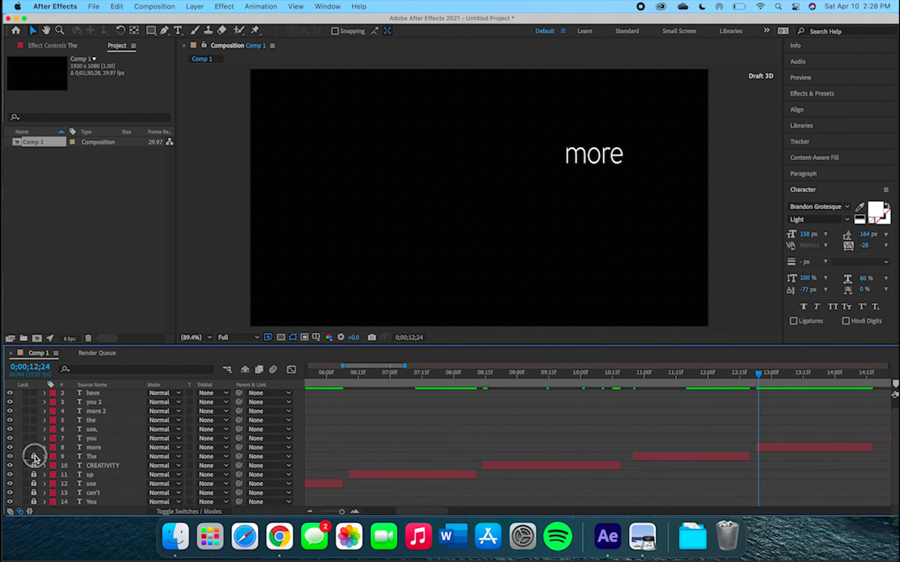
Turn on Position and Rotation keyframes for 'more' and start it toward the top right at 12;24.
click(44, 447)
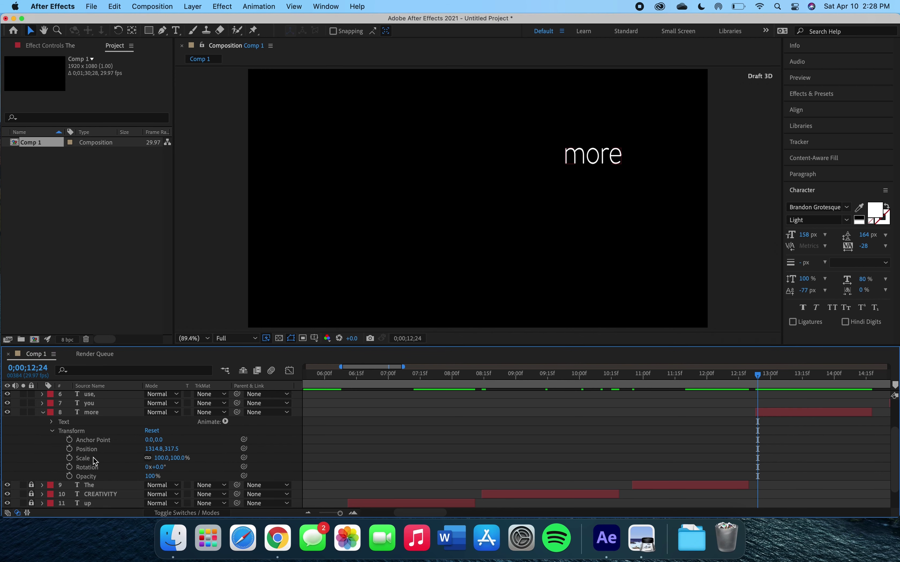
click(70, 467)
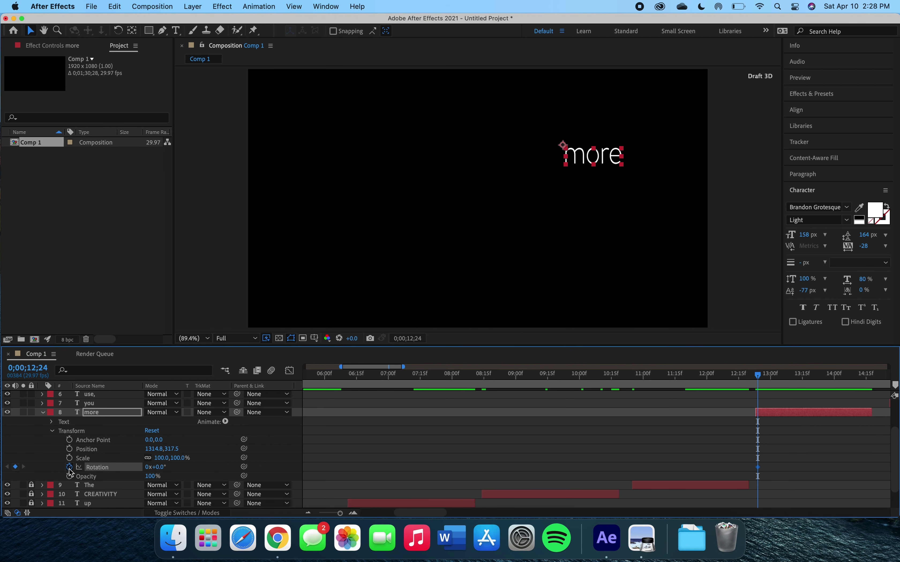
click(70, 449)
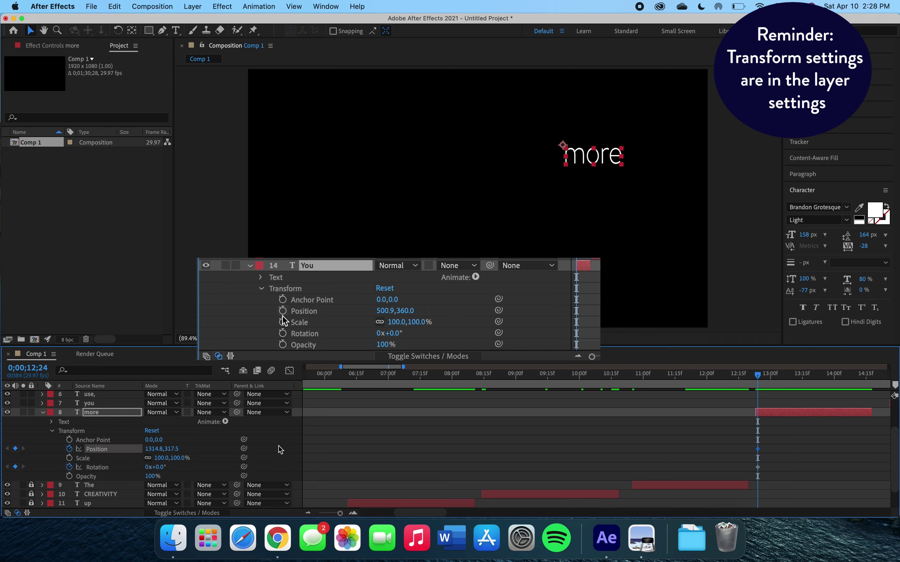
drag(153, 450, 321, 437)
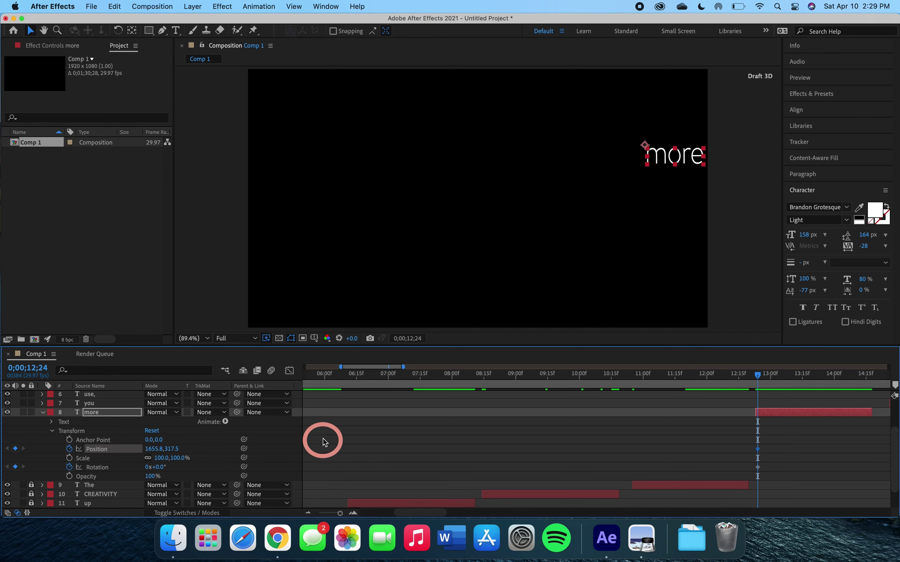
drag(170, 449, 76, 480)
Spin 'more' to -359° and slide it left and down to 1056.8,381.5 across 13;00 and 13;07.
drag(759, 377, 771, 376)
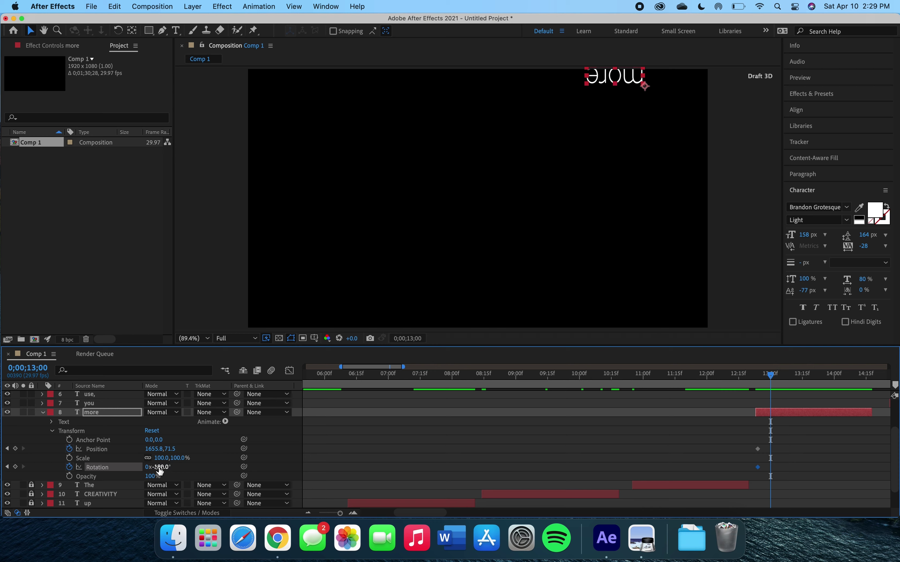
drag(160, 468, 89, 495)
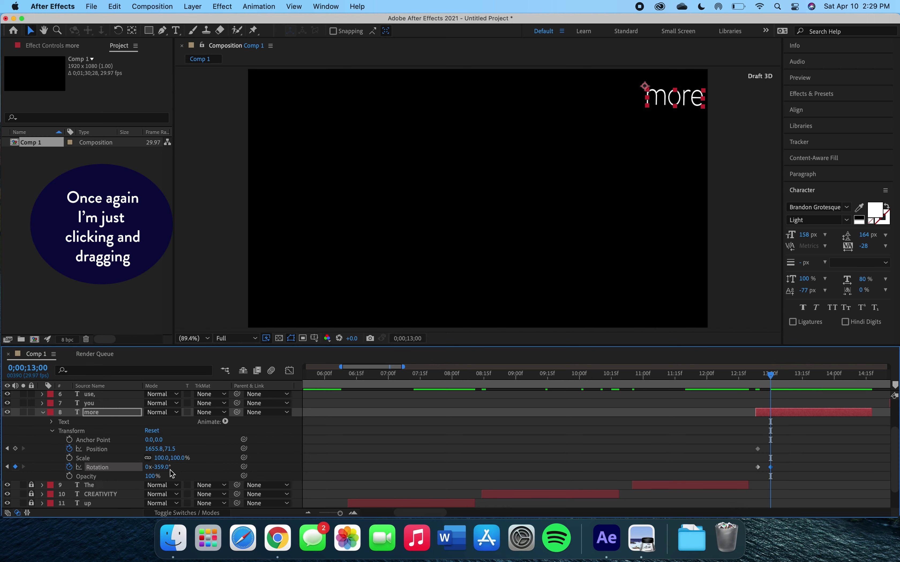
drag(158, 449, 274, 439)
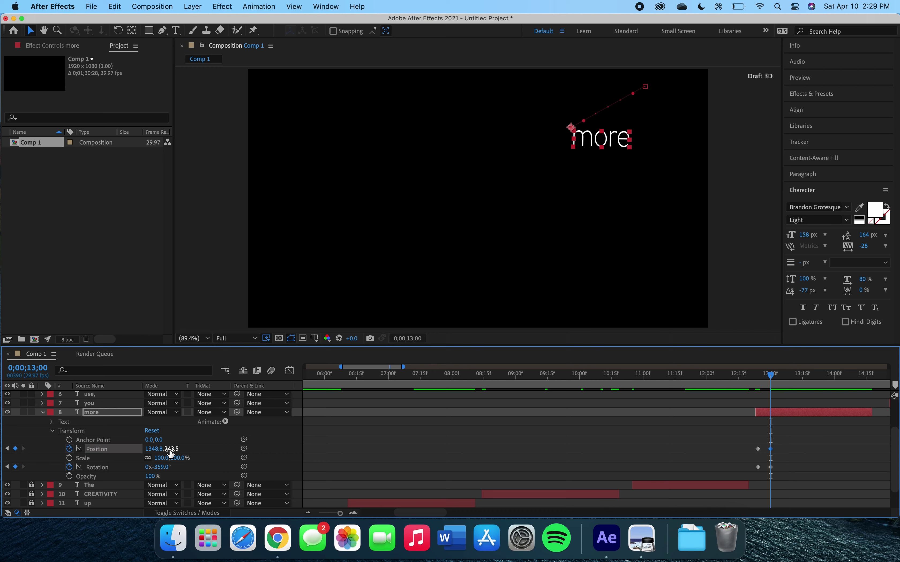
drag(770, 375, 787, 377)
drag(172, 449, 251, 446)
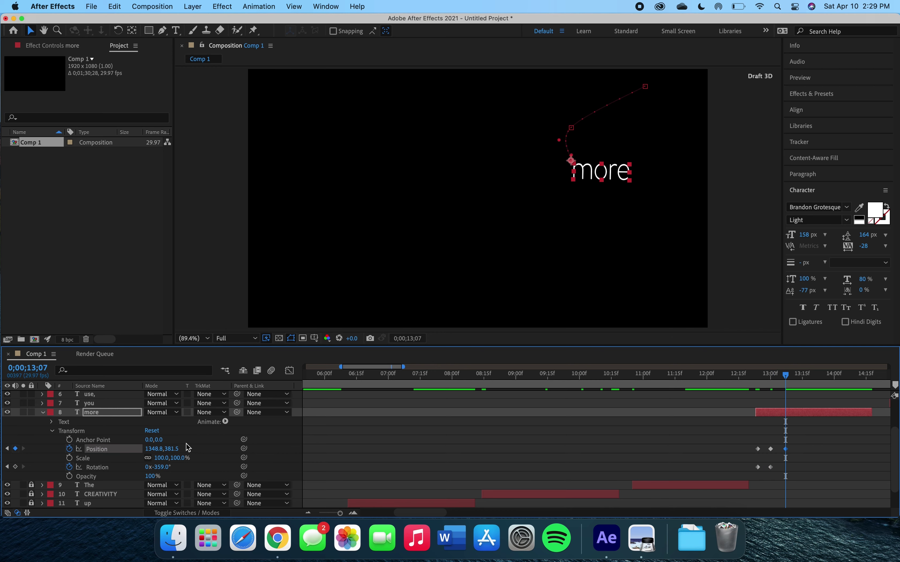
drag(153, 449, 23, 461)
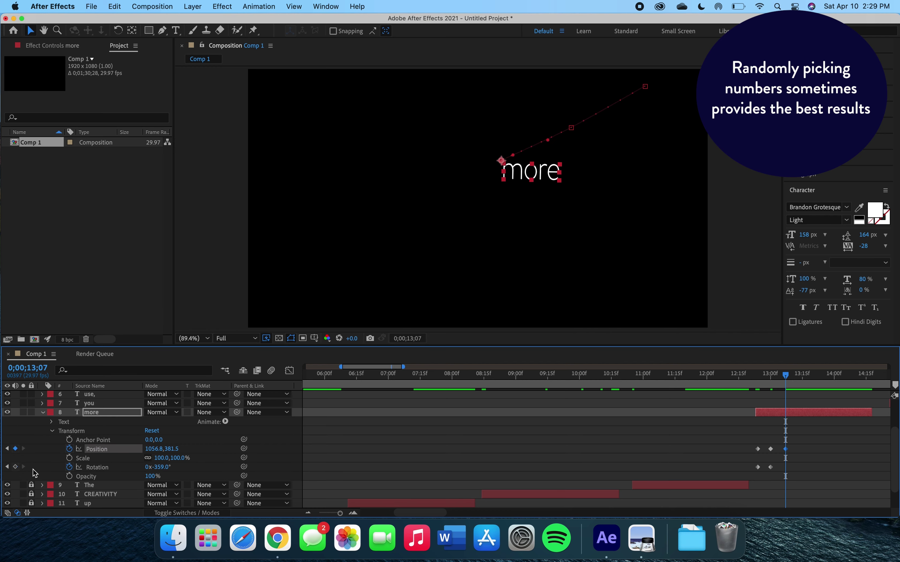
Add more spin to 'more' and keyframe its rotation again at 13;14.
drag(160, 468, 121, 480)
drag(788, 383, 800, 383)
drag(157, 468, 111, 467)
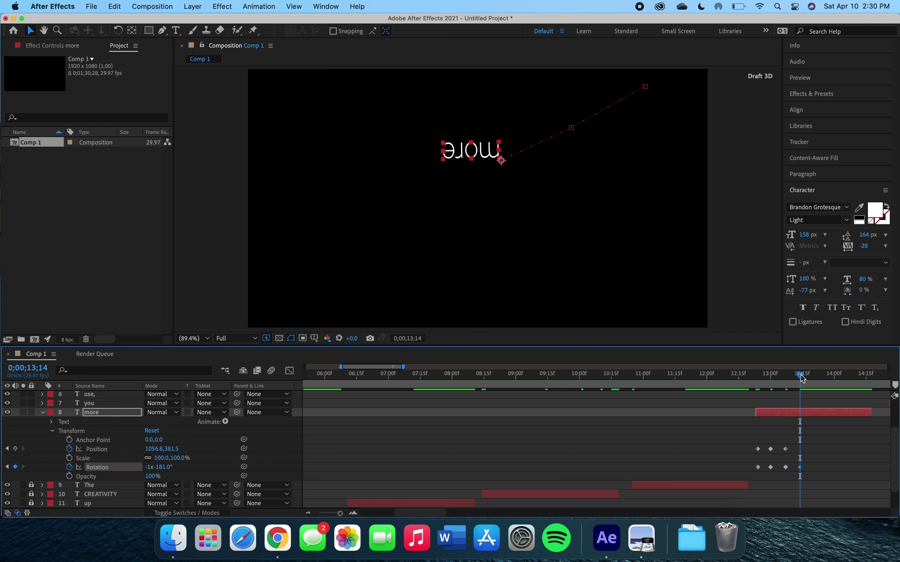
Curve 'more' into the centre at 843.8,540.5, upright by 13;27, then preview from before it appears.
drag(800, 375, 815, 375)
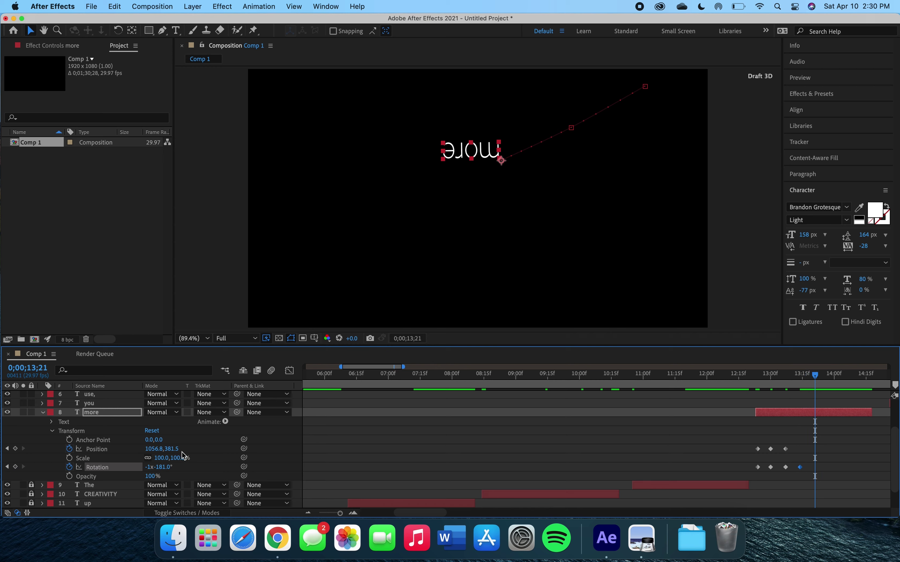
drag(159, 453, 67, 458)
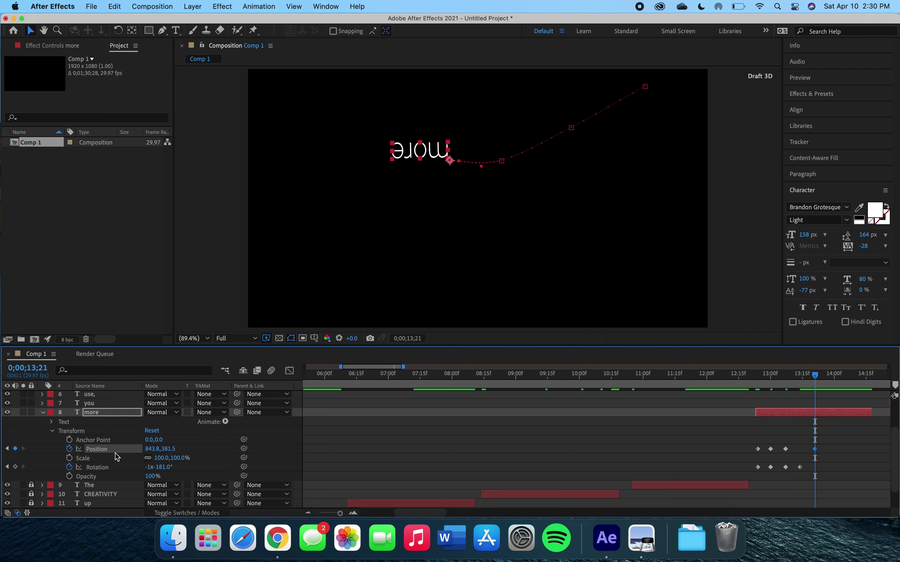
drag(169, 449, 259, 447)
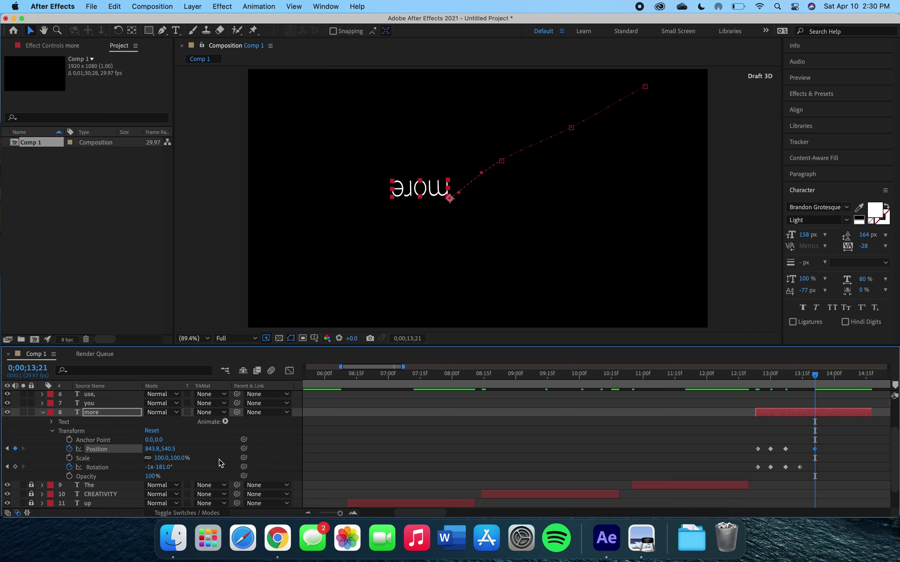
drag(162, 467, 117, 476)
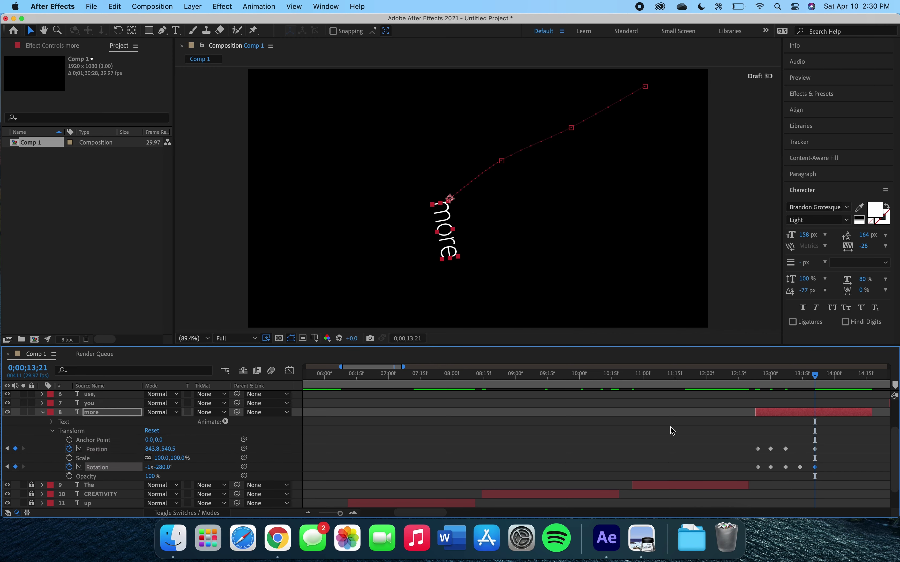
drag(816, 380, 828, 380)
drag(161, 467, 119, 464)
drag(832, 376, 757, 382)
key(space)
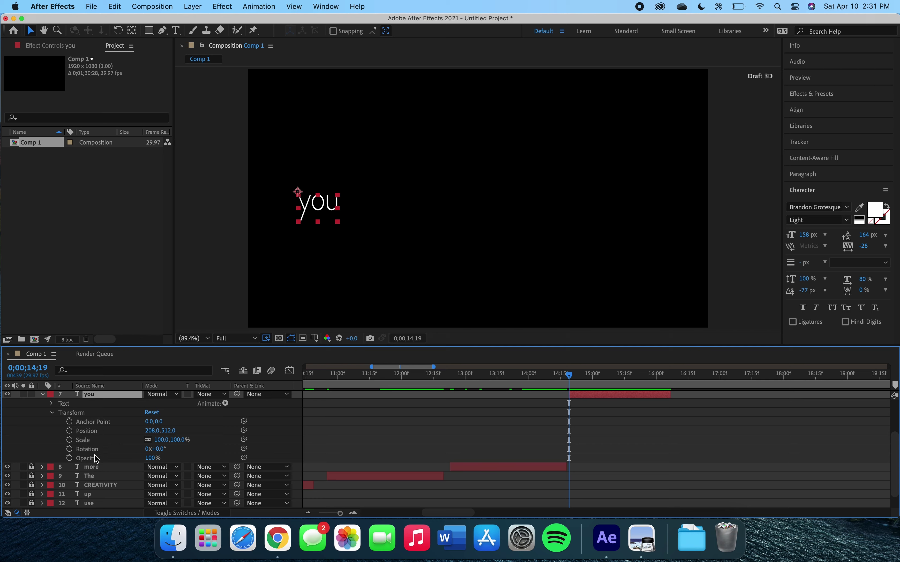
Turn on Scale and Opacity keyframes for 'you' and add an opacity keyframe at 15;06.
click(70, 458)
click(69, 440)
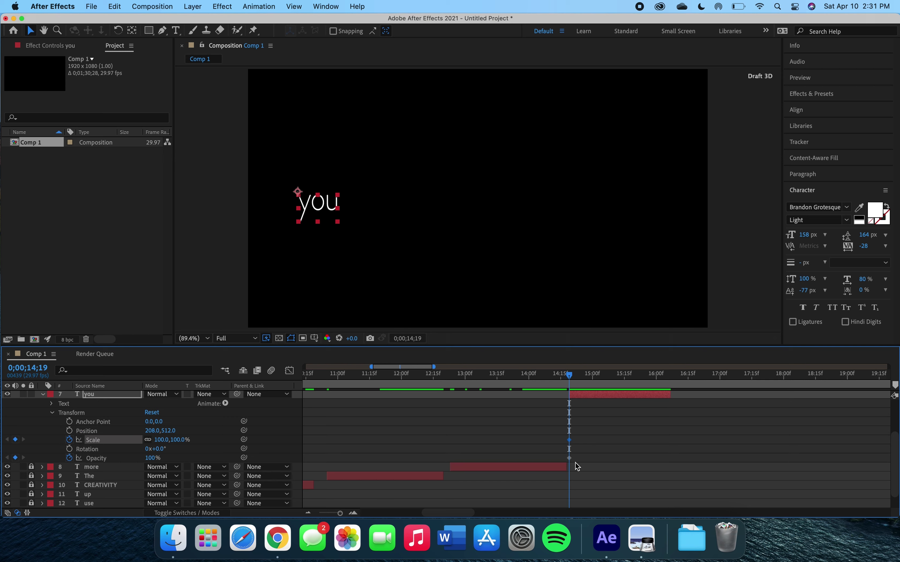
drag(571, 379, 604, 377)
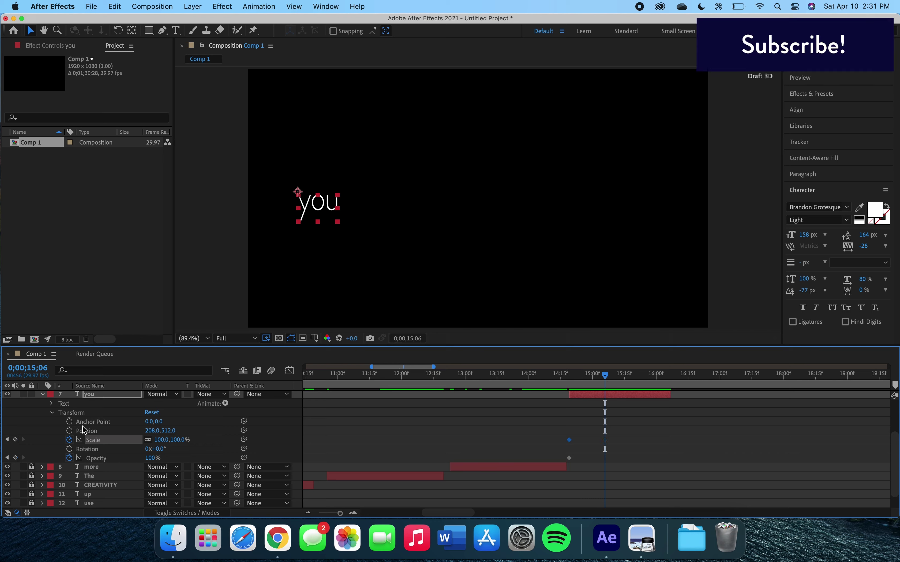
click(15, 458)
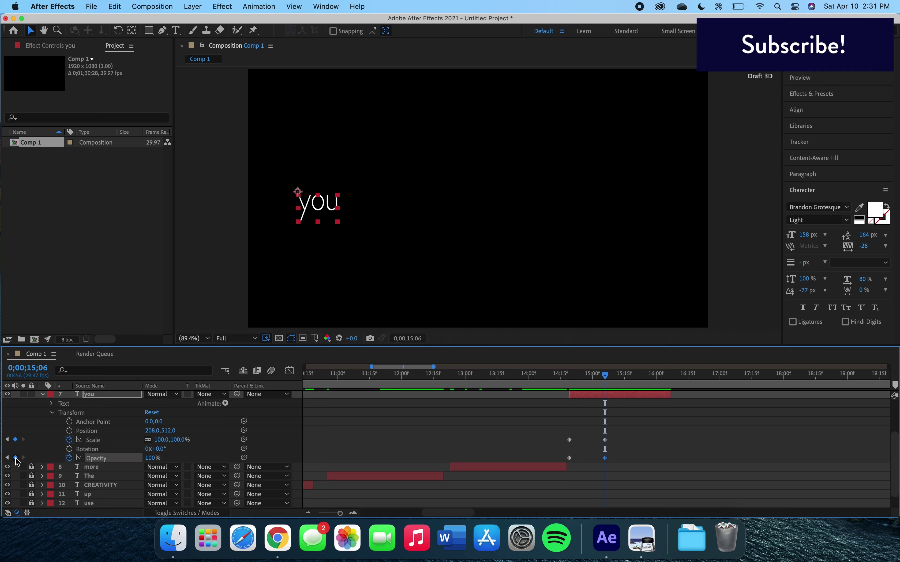
click(606, 379)
drag(607, 378, 569, 377)
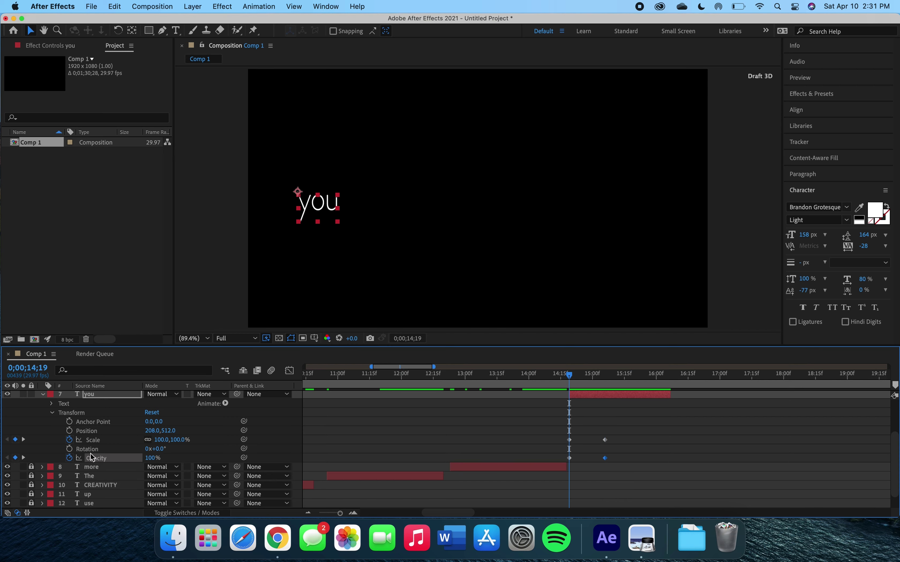
Set 'you' to 279% scale at 14;19 and fade it to 1% opacity at 15;06.
drag(163, 445, 258, 439)
click(156, 458)
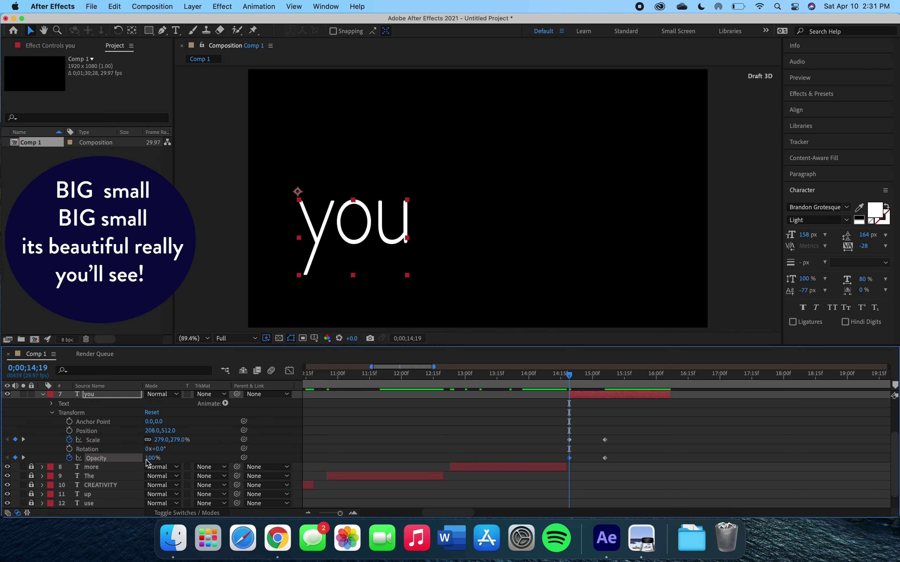
drag(569, 380, 607, 380)
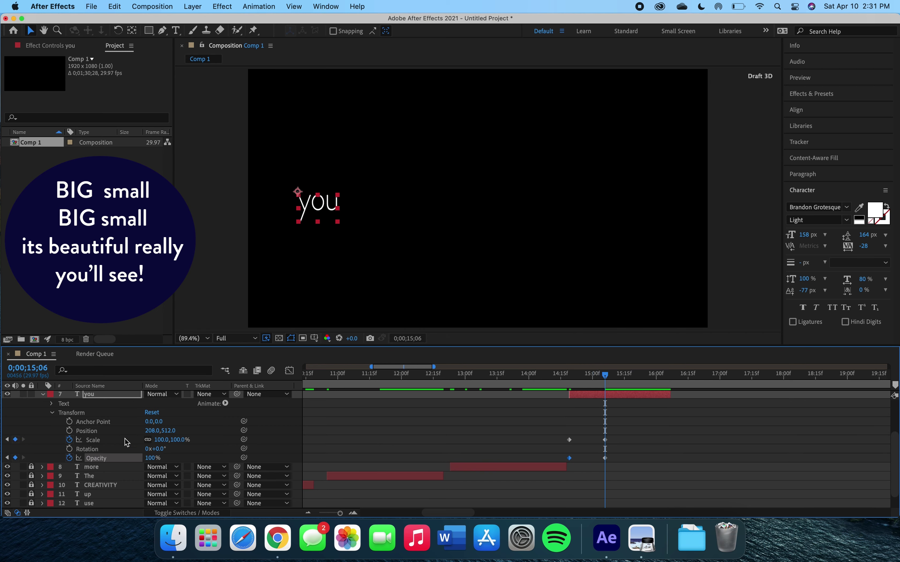
drag(150, 458, 90, 457)
drag(605, 377, 566, 377)
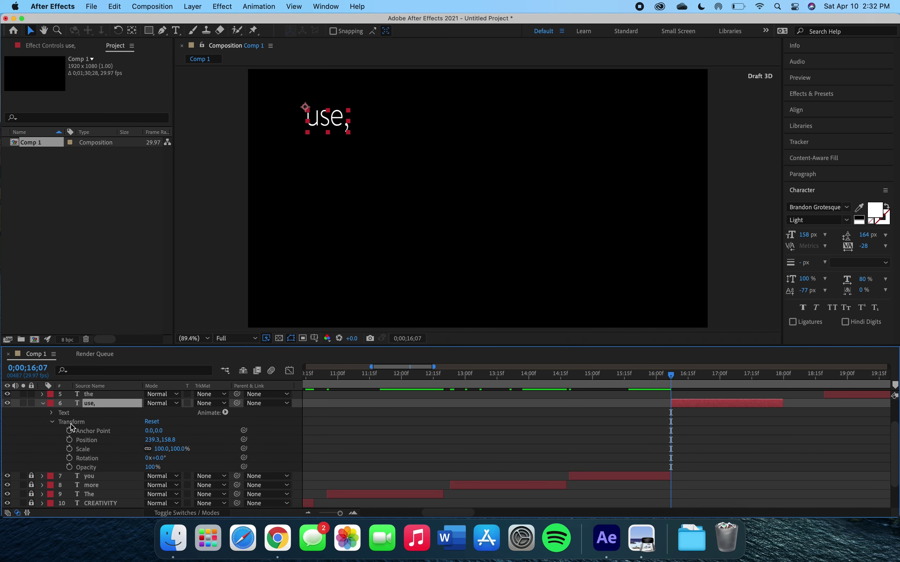
Keyframe the Anchor Point of 'use,' to move it up at 16;06, then left at 16;20.
click(69, 432)
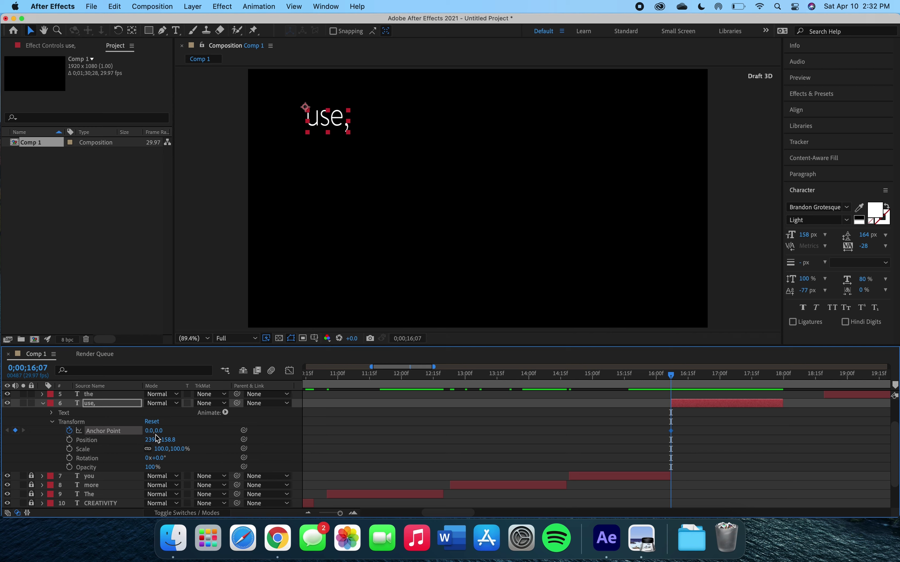
drag(158, 433, 231, 416)
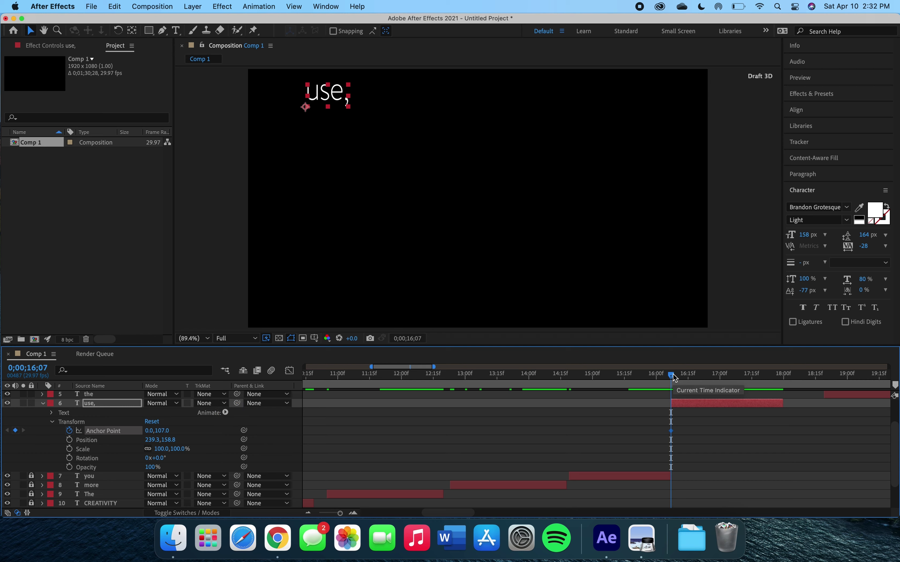
drag(674, 378, 699, 377)
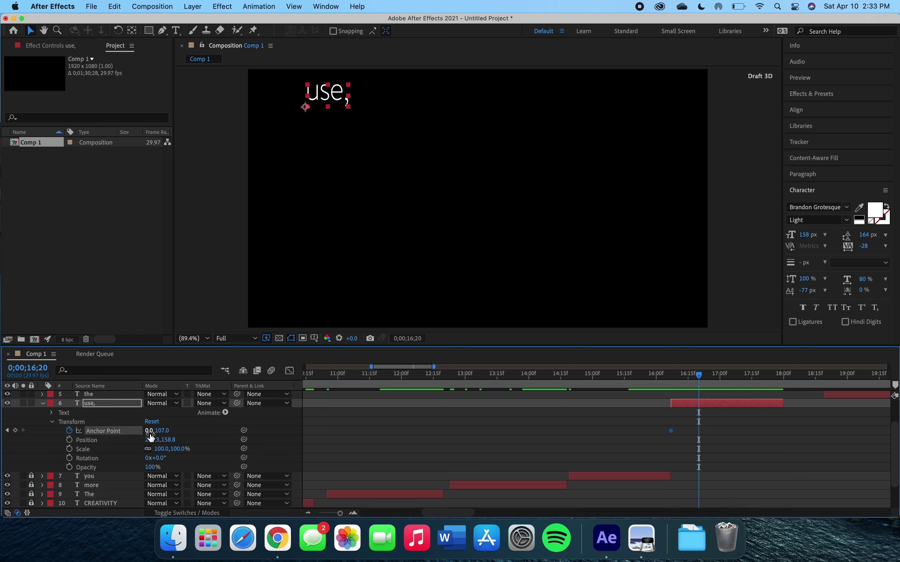
drag(151, 431, 248, 435)
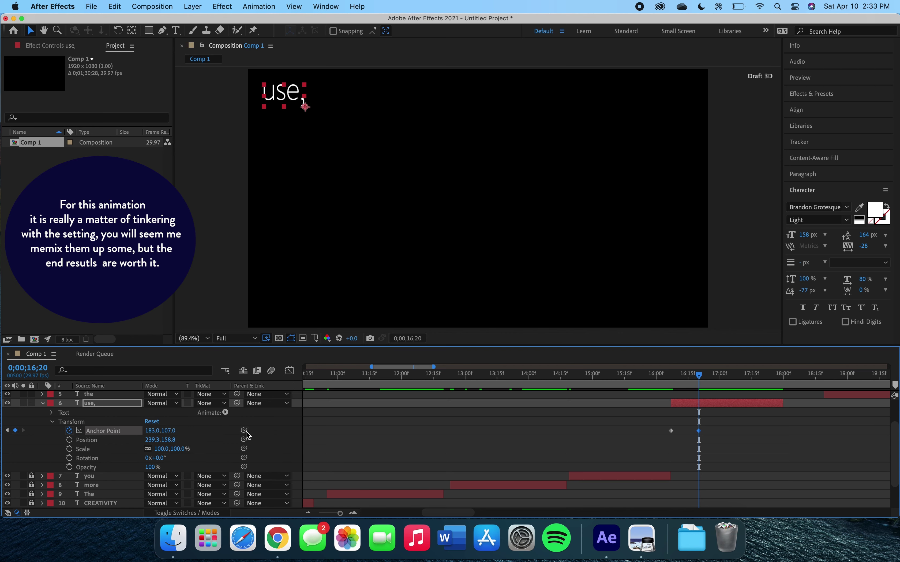
Add Anchor Point keyframes at 17;02 (Y 63) and 17;14 (X 42), then preview the jumps.
drag(699, 378, 723, 378)
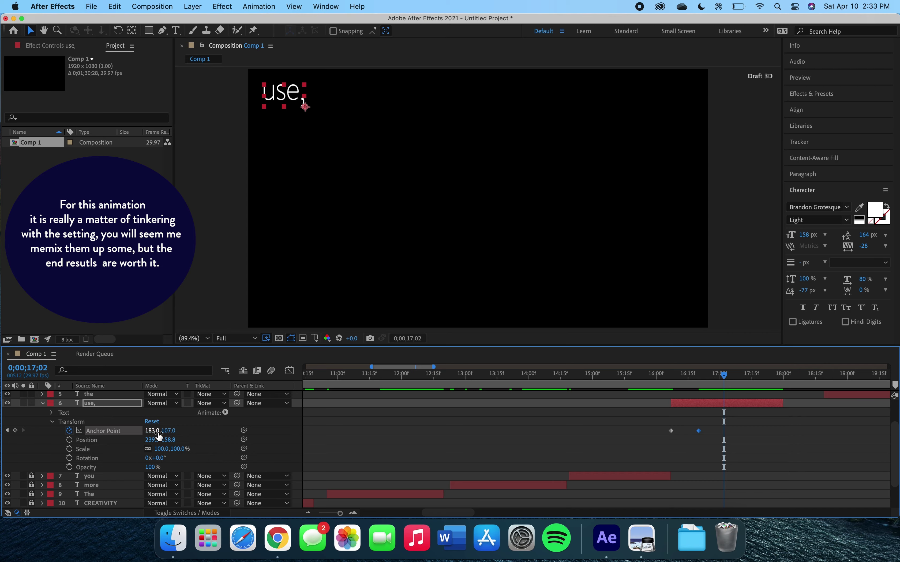
drag(168, 430, 117, 435)
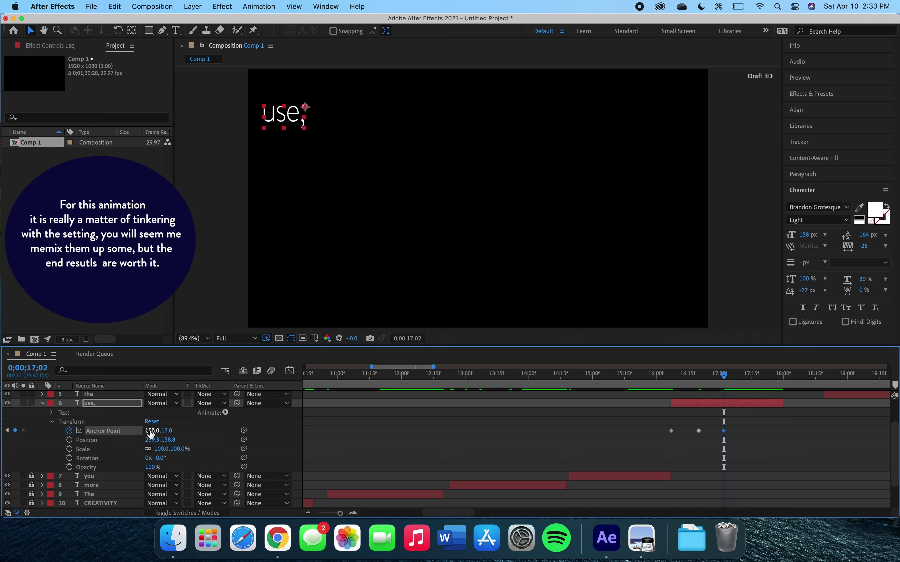
drag(723, 375, 750, 375)
drag(156, 431, 48, 435)
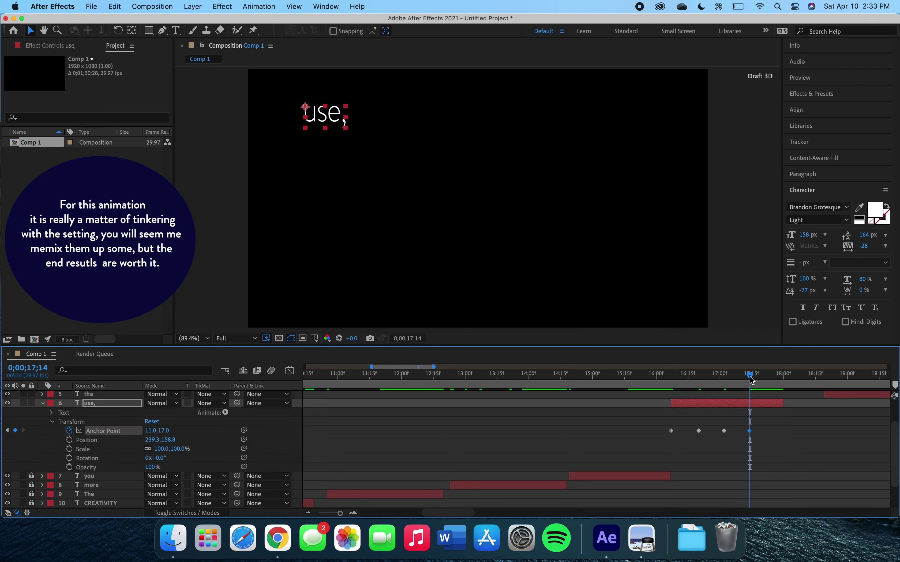
drag(750, 375, 672, 380)
key(space)
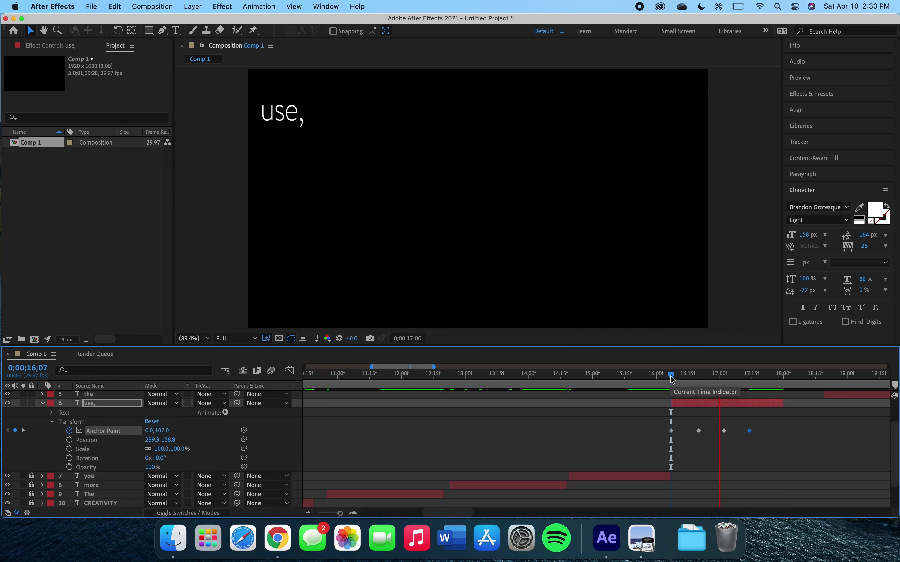
Add a Skew animator to 'the' and keyframe Skew and Skew Axis at 18;19.
key(space)
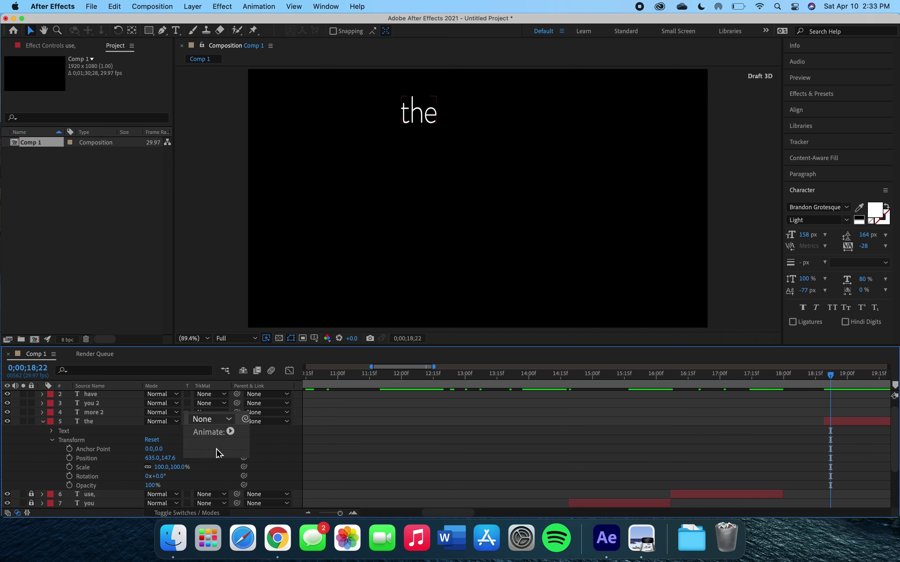
click(219, 453)
click(256, 342)
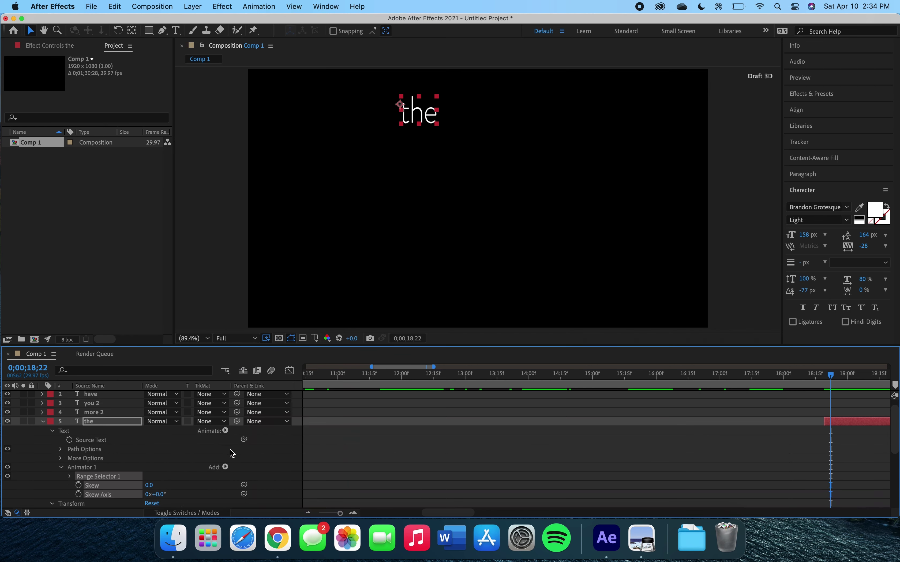
key(Page_Up)
key(Page_Up)
key(Page_Up)
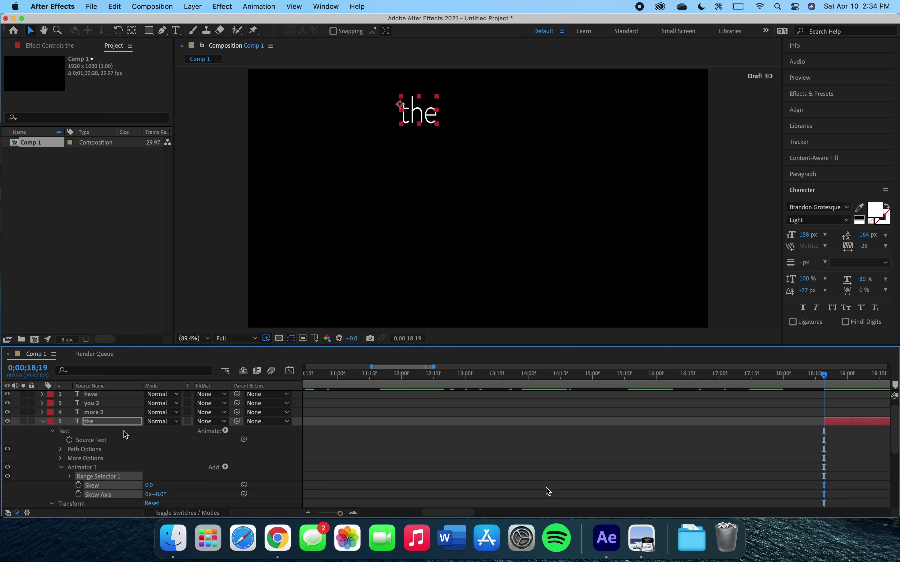
scroll(123, 431, down, 3)
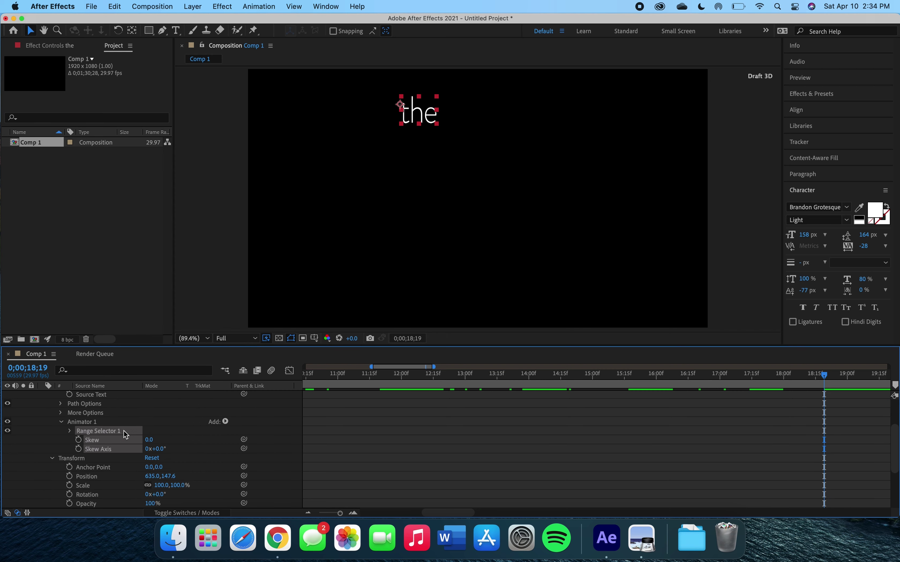
click(78, 440)
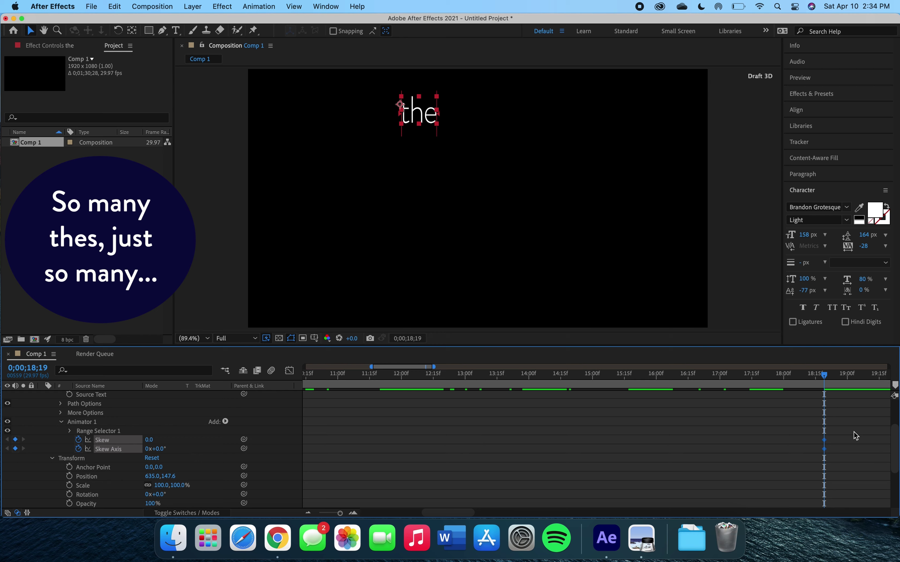
At 19;14, set Skew to -46 with a 0x+40° Skew Axis, then return to the first keyframe.
scroll(861, 434, right, 5)
scroll(858, 435, up, 2)
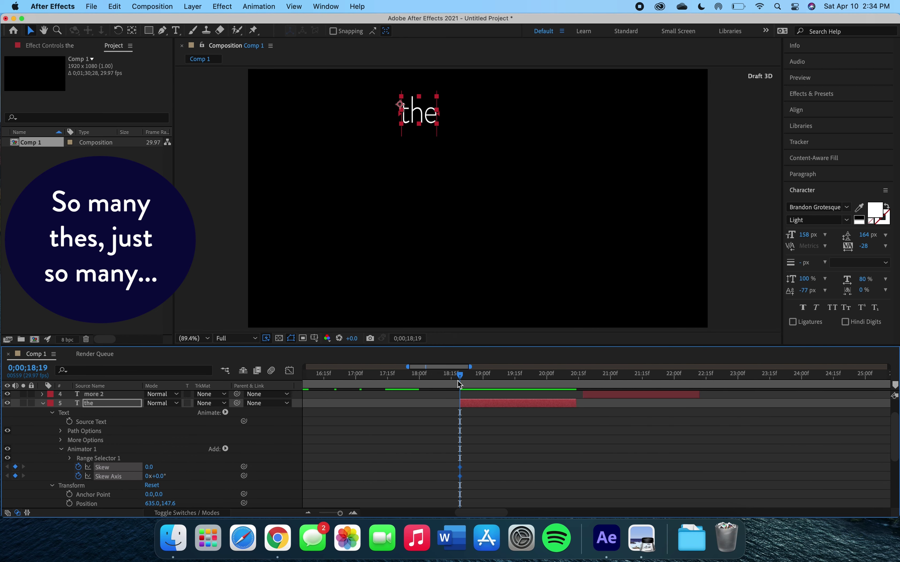
drag(461, 378, 513, 375)
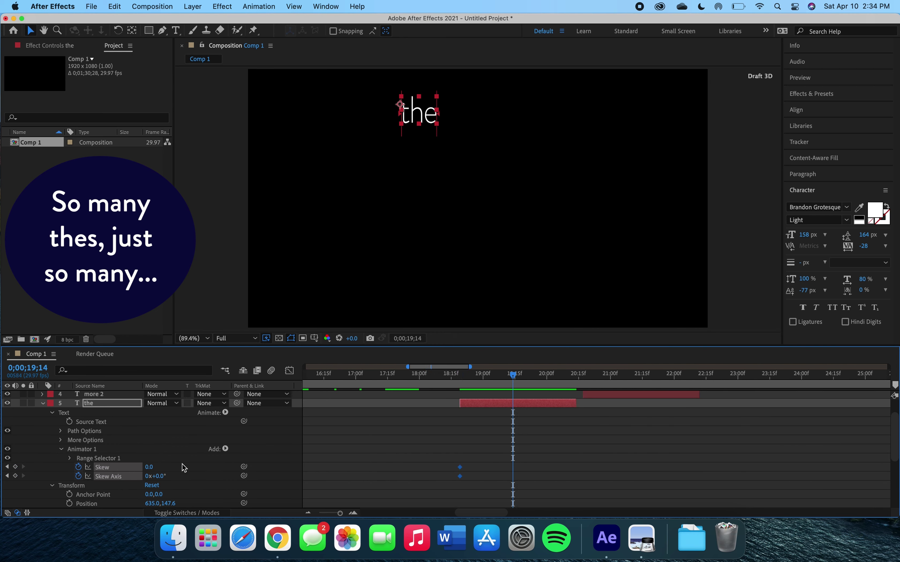
mouse_move(162, 480)
mouse_down()
mouse_move(137, 476)
mouse_move(150, 469)
mouse_move(102, 469)
mouse_move(158, 476)
mouse_move(145, 478)
mouse_move(210, 471)
mouse_move(160, 476)
mouse_up()
key(j)
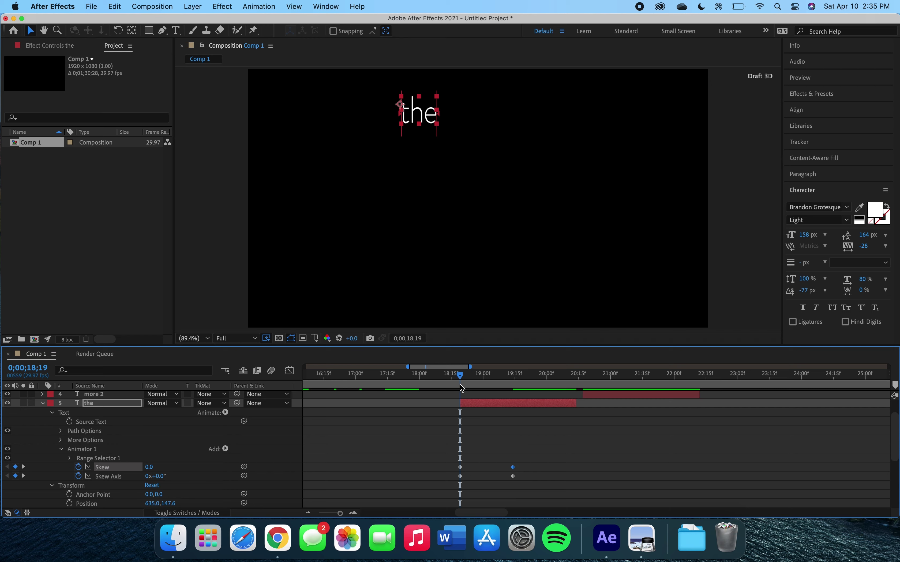
scroll(140, 441, down, 4)
Keyframe the Opacity of 'the' from 18;19 down to 27% at 19;14, then preview the skew and fade.
click(69, 476)
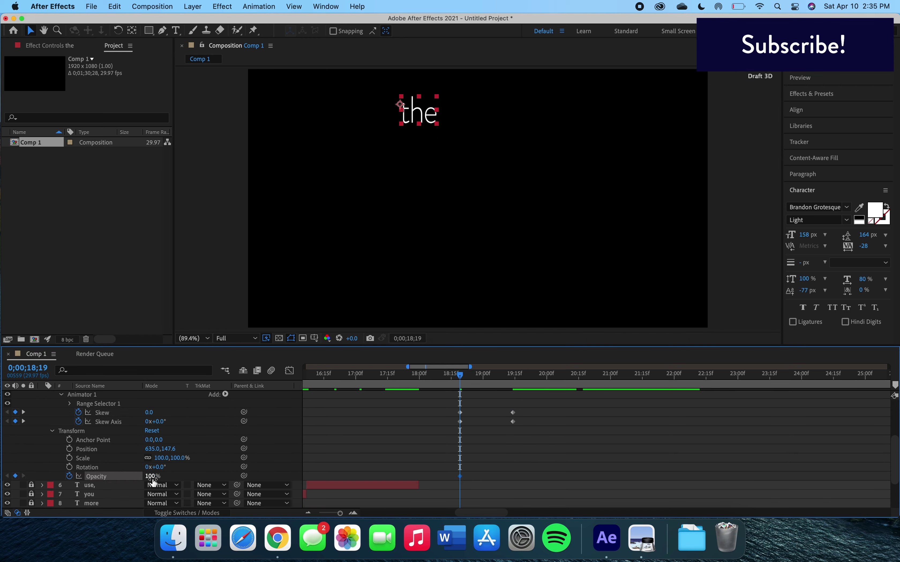
drag(153, 480, 185, 478)
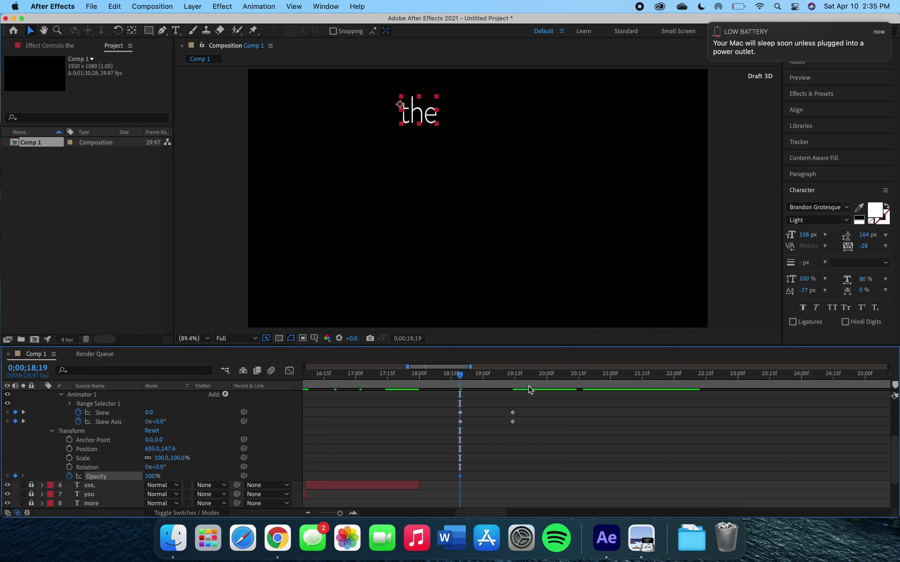
drag(461, 379, 513, 379)
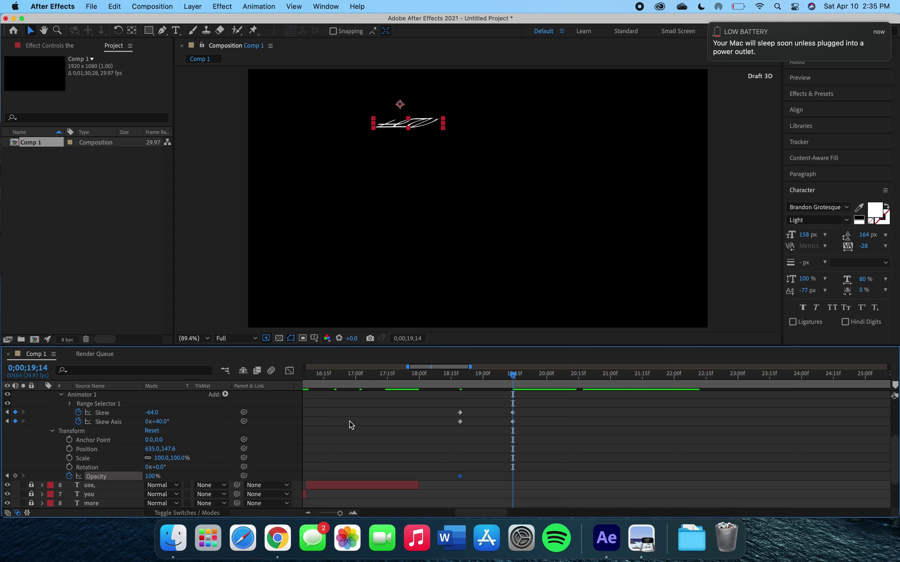
drag(155, 479, 119, 479)
drag(513, 379, 461, 378)
key(space)
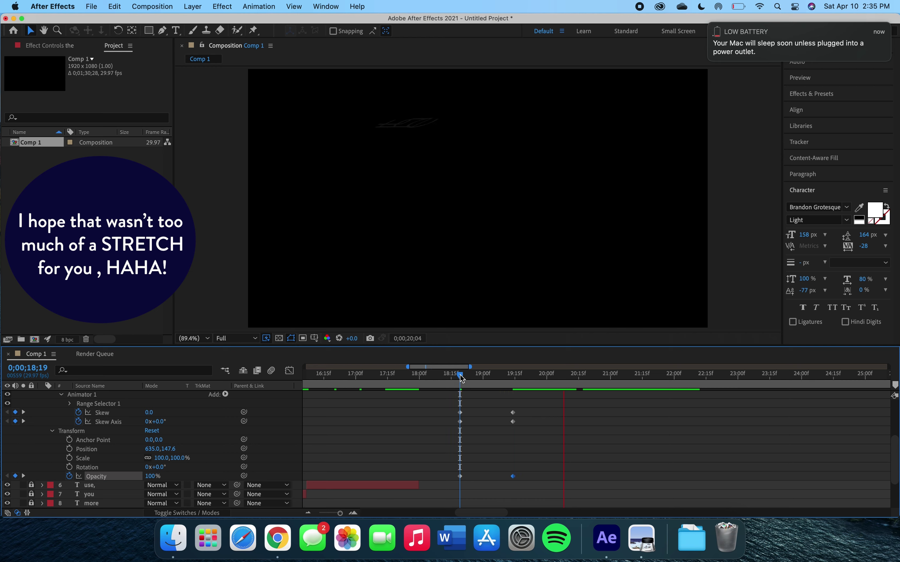
key(space)
Add a Tracking animator to 'more 2' at 20;17 and keyframe Tracking Type and Tracking Amount.
scroll(130, 447, up, 3)
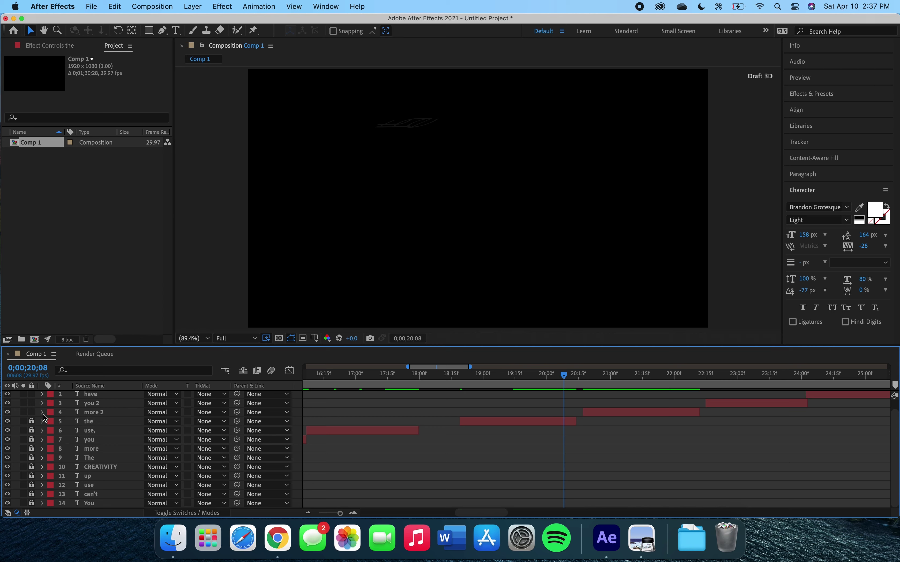
click(42, 413)
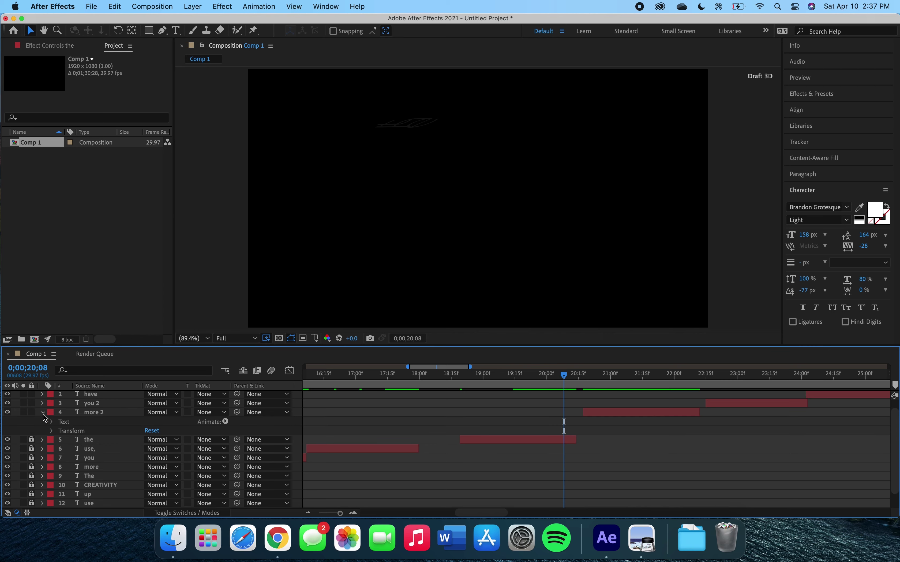
drag(564, 387, 582, 387)
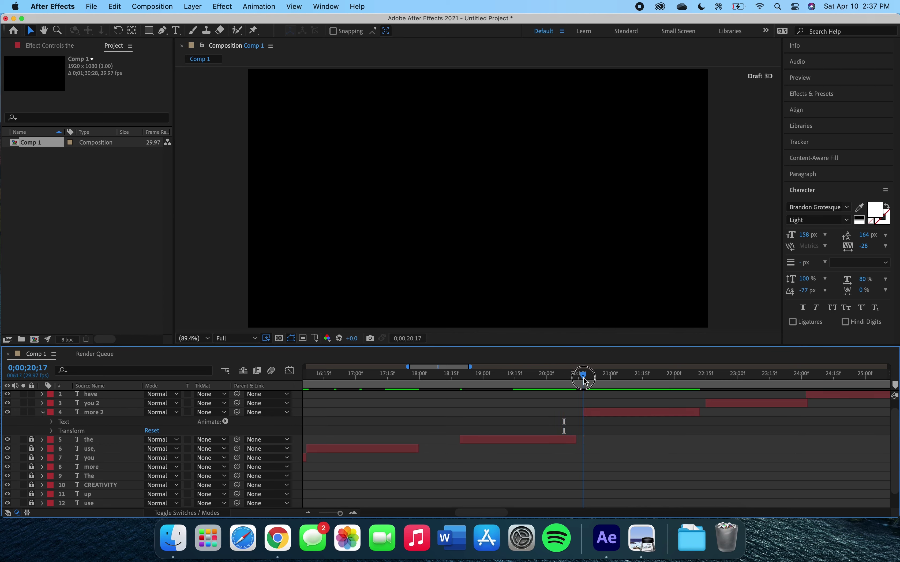
click(226, 421)
key(Escape)
click(226, 422)
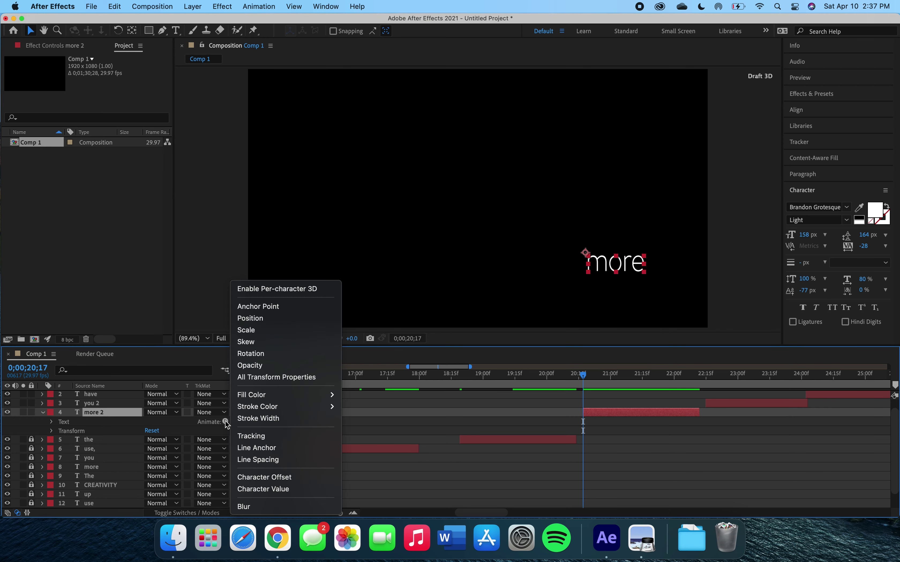
click(244, 439)
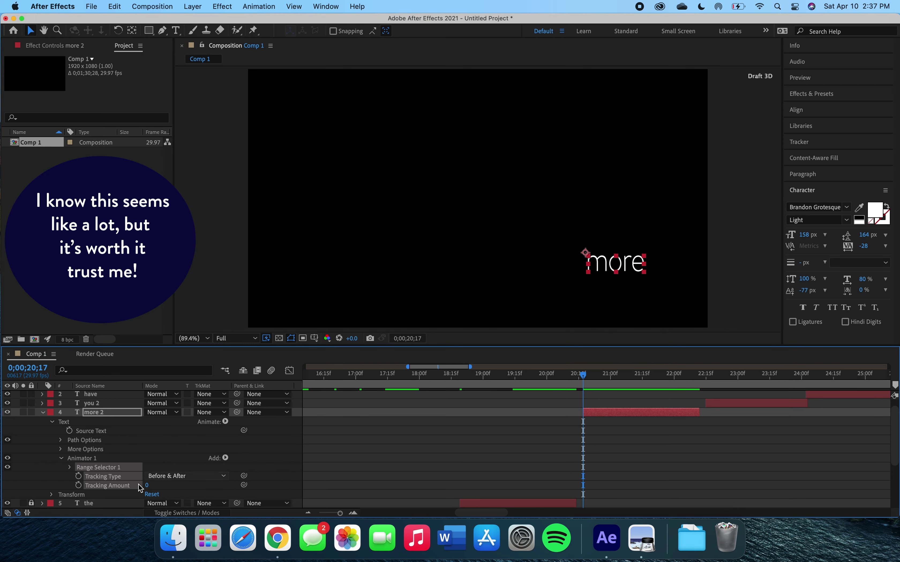
click(78, 476)
click(79, 485)
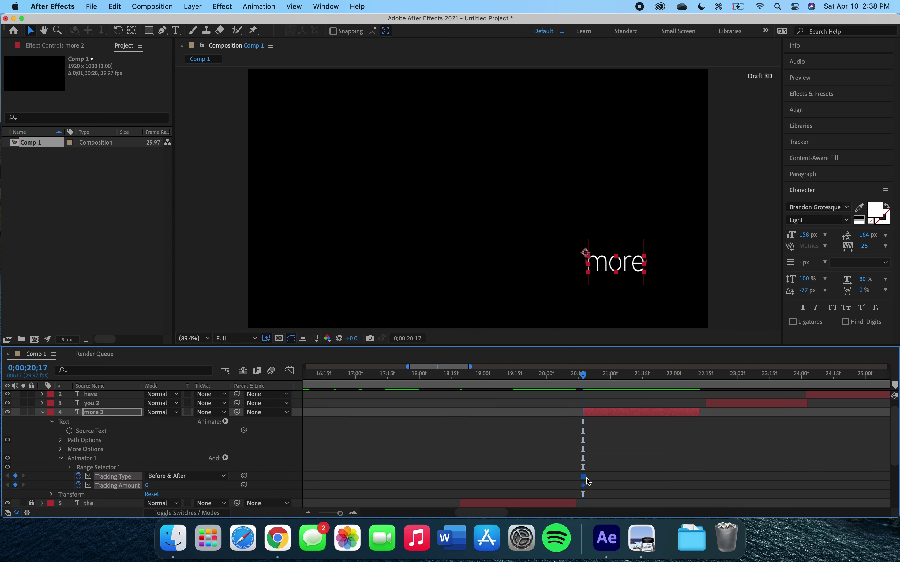
Set Tracking Amount to 79 at 21;07 and 1 at 21;22, then scrub back through it.
drag(587, 379, 627, 382)
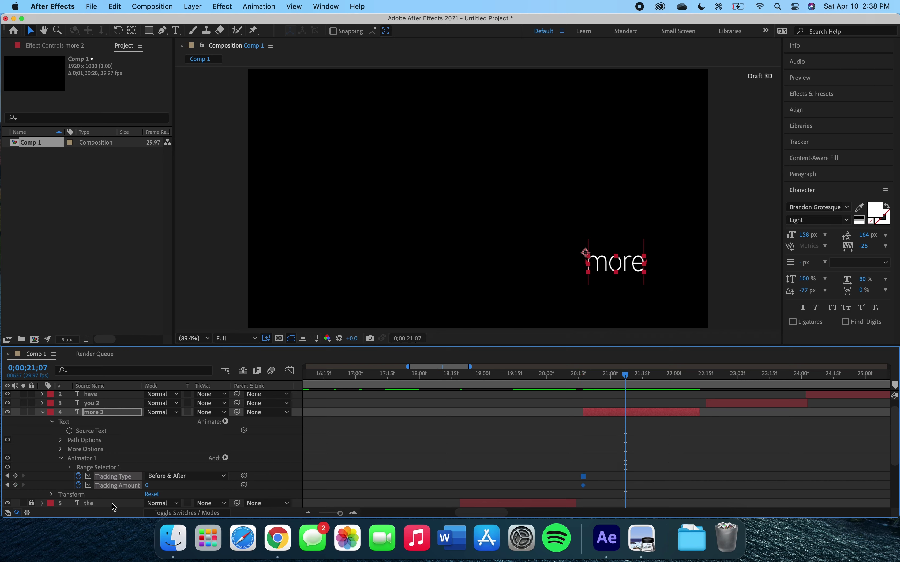
click(146, 487)
drag(146, 487, 187, 486)
drag(632, 376, 661, 381)
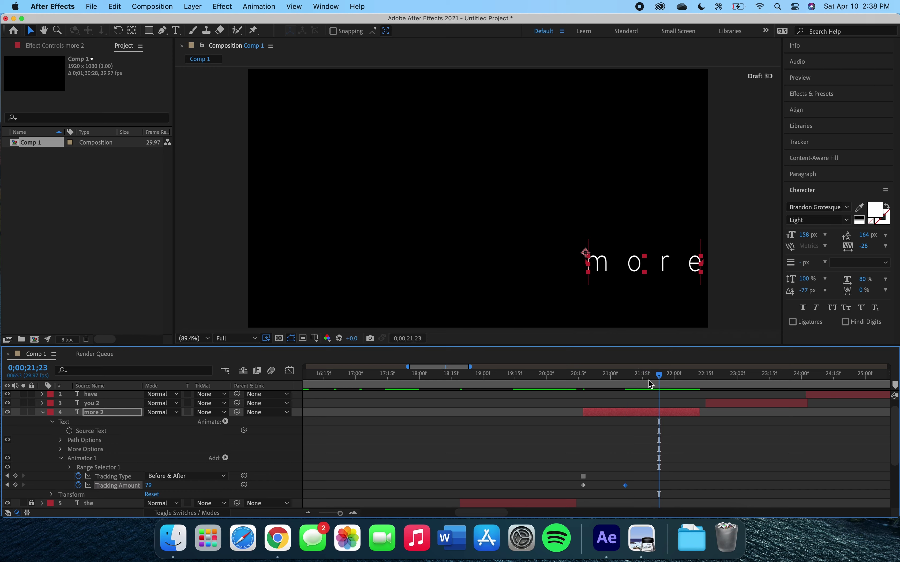
drag(151, 488, 107, 489)
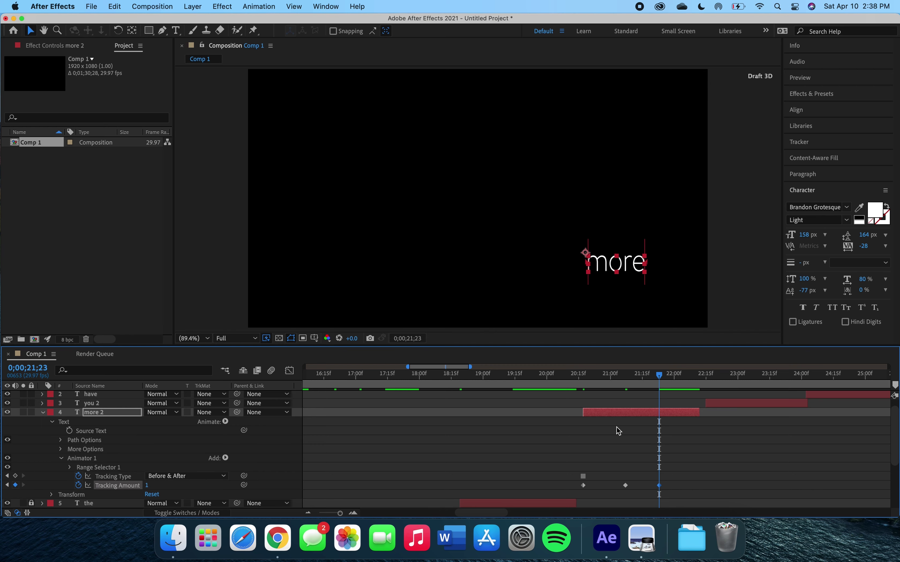
drag(662, 378, 584, 378)
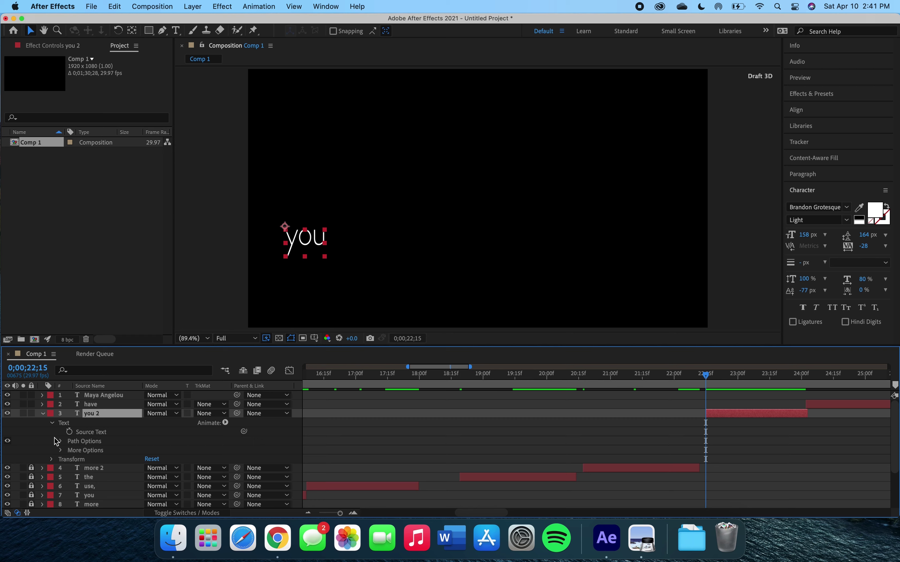
Draw a five-point curved mask on 'you 2' with the Pen tool, from lower left to upper right.
click(301, 246)
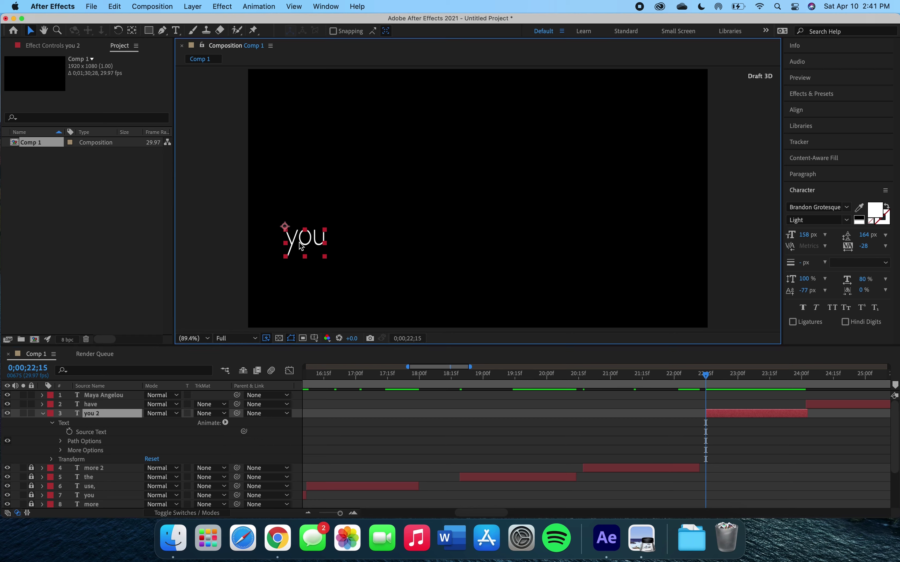
click(163, 31)
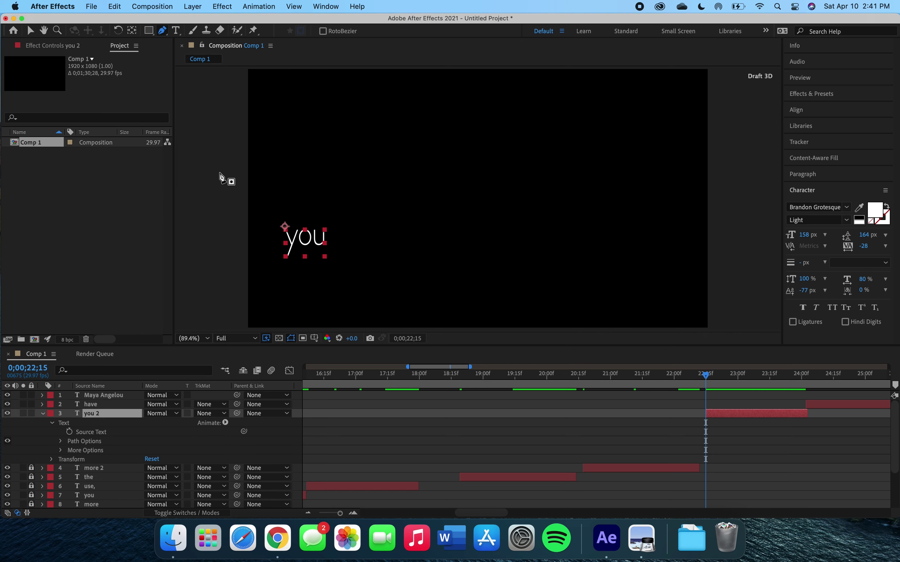
click(225, 285)
drag(366, 261, 398, 286)
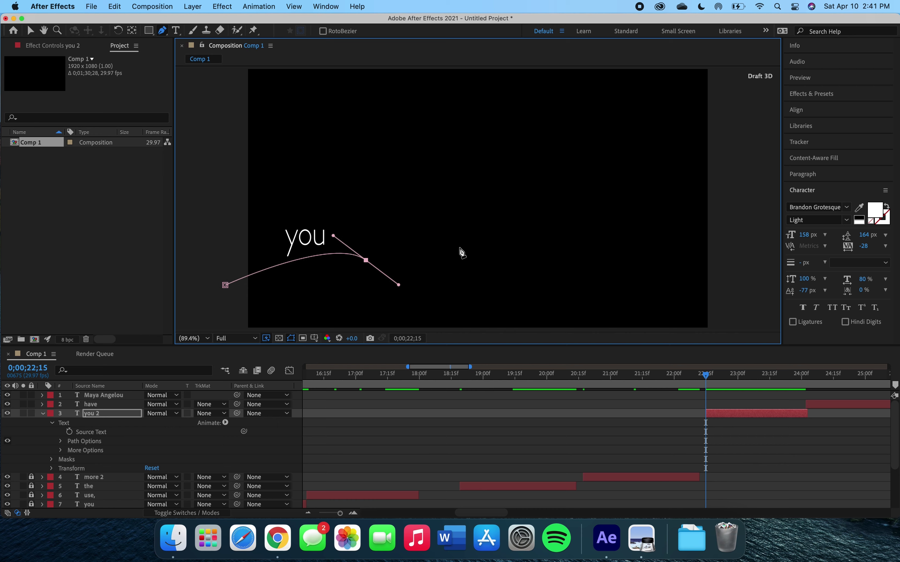
drag(498, 235, 517, 219)
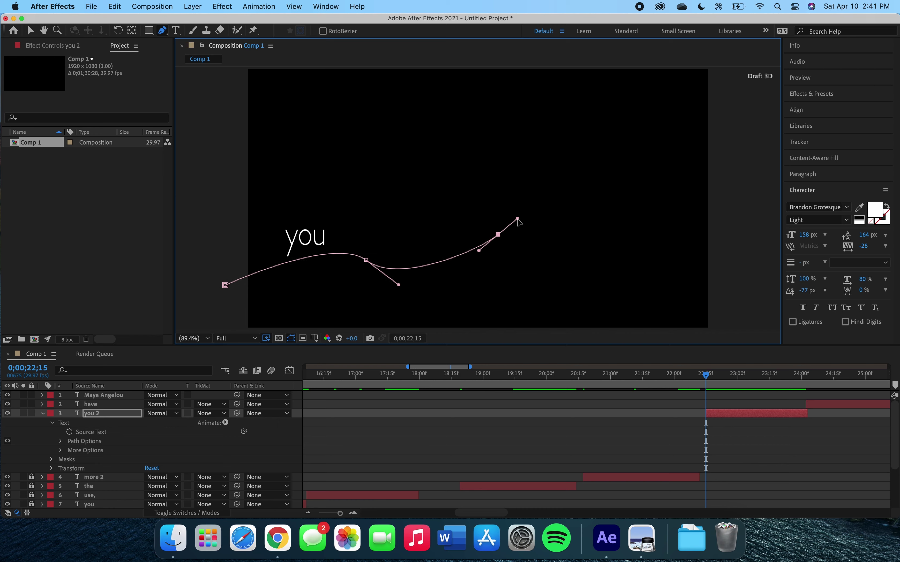
drag(628, 190, 675, 222)
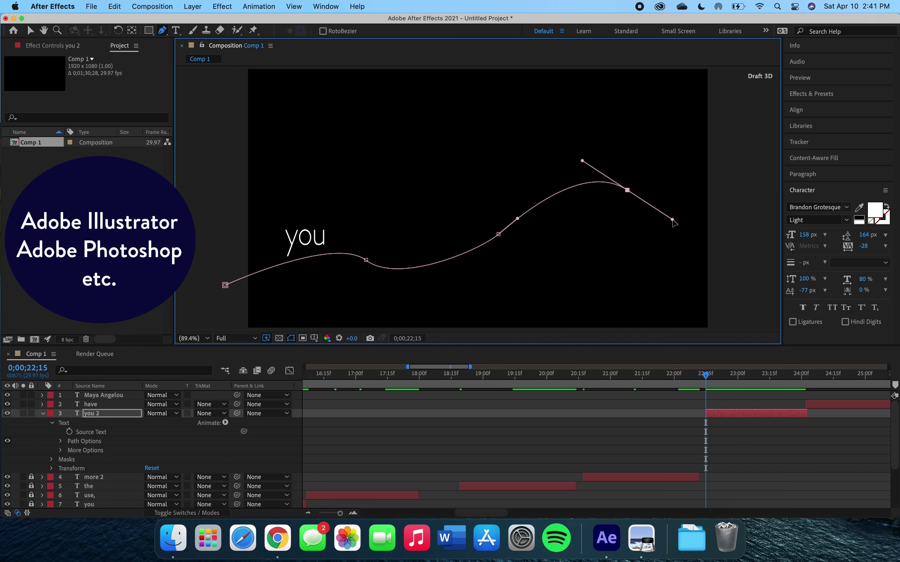
drag(737, 130, 760, 119)
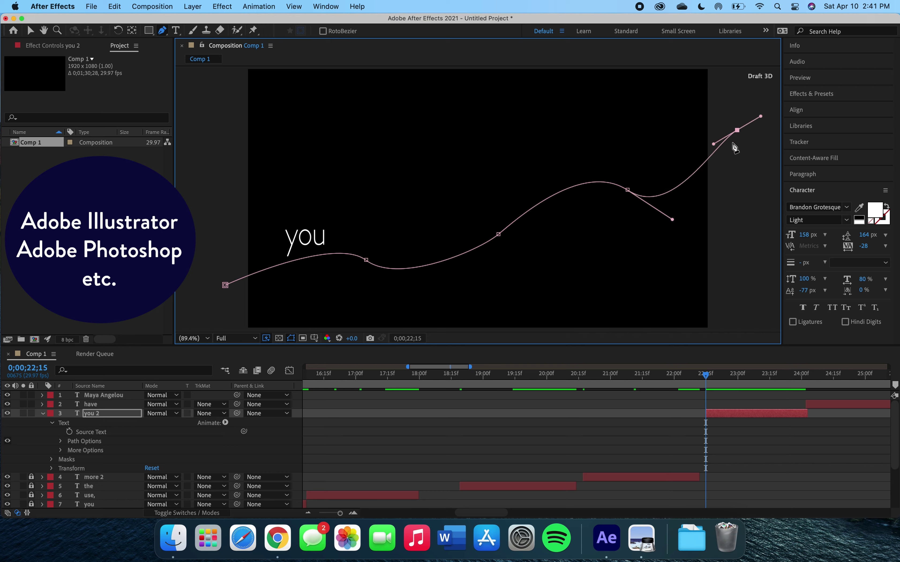
click(31, 32)
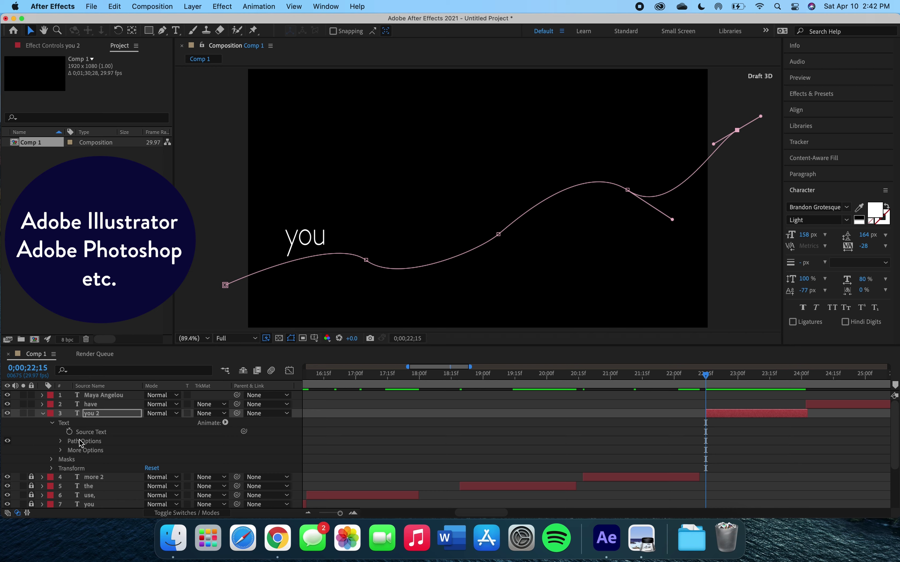
Set the 'you 2' text Path to Mask 1 and keyframe First Margin at -108 at 22;15.
click(61, 441)
click(160, 450)
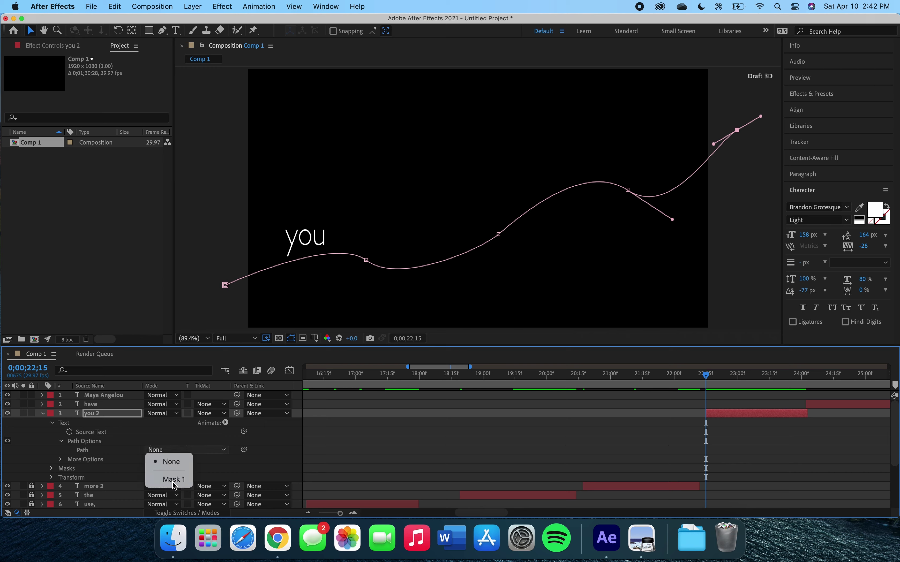
click(174, 480)
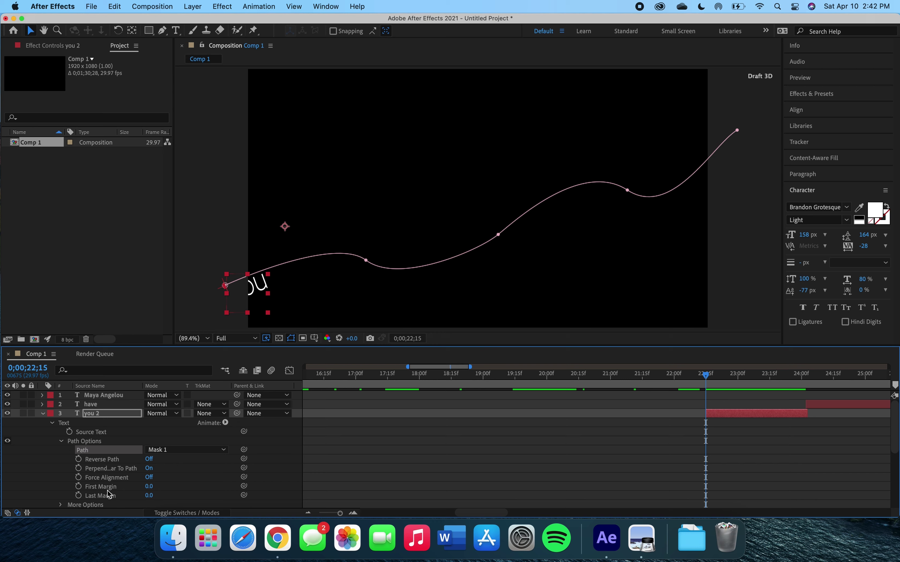
click(79, 486)
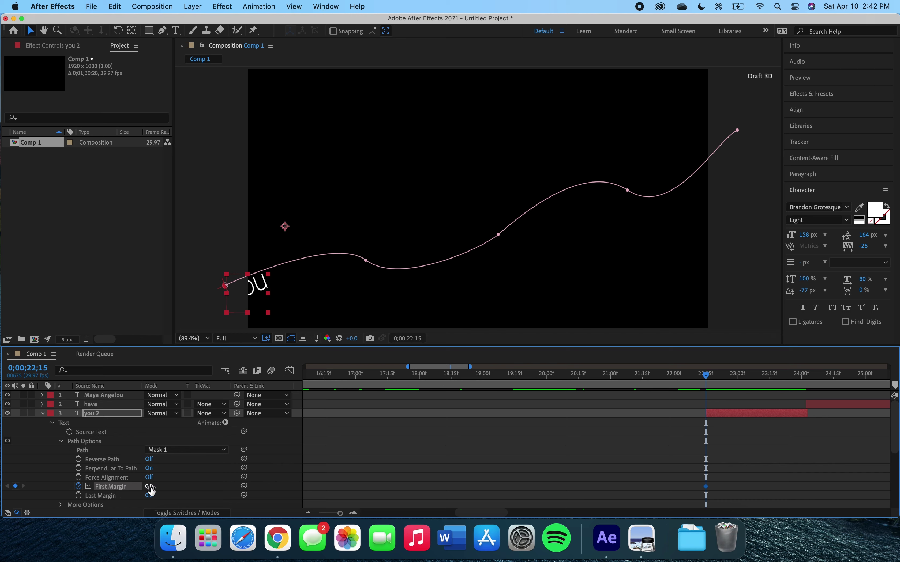
drag(150, 490, 91, 487)
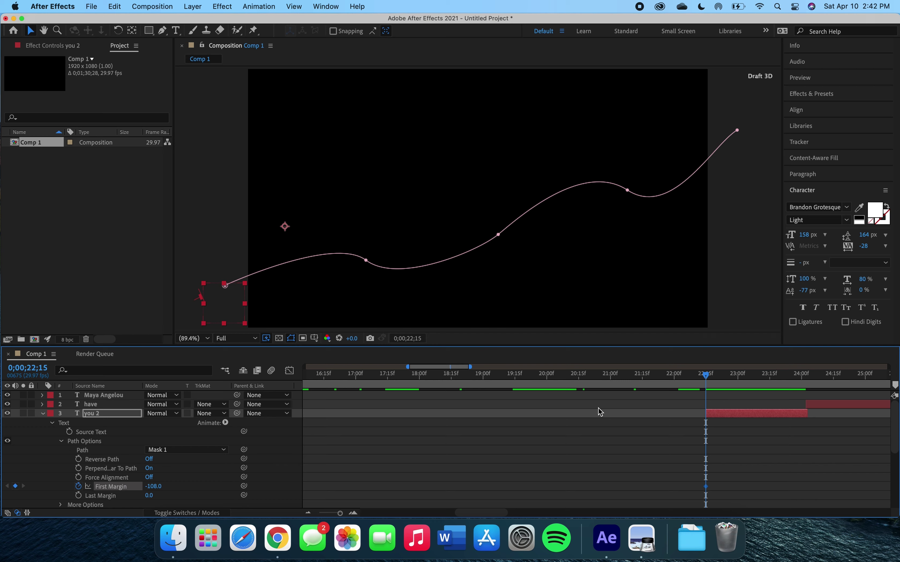
Add First Margin keyframes so 'you' slides along the path, reaching 2235 near its end.
drag(707, 377, 777, 379)
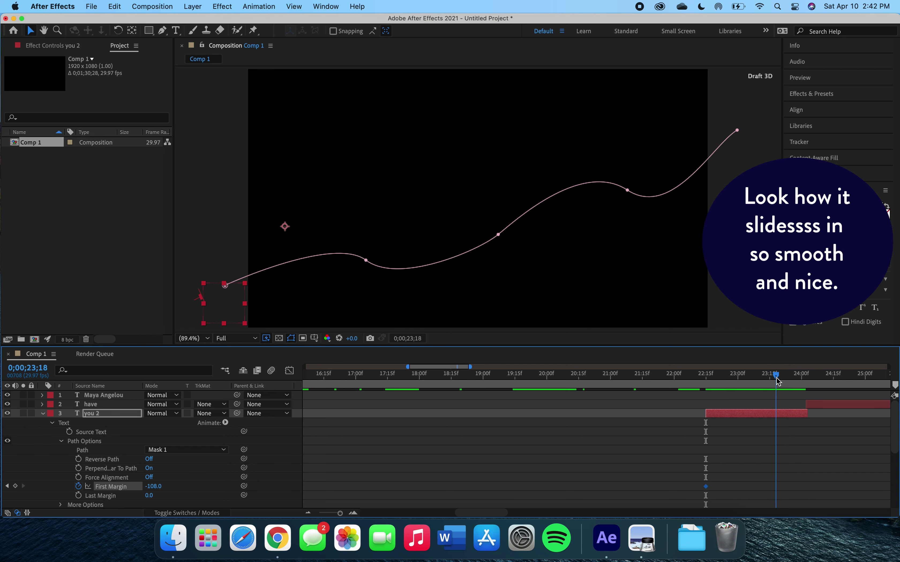
drag(153, 490, 673, 465)
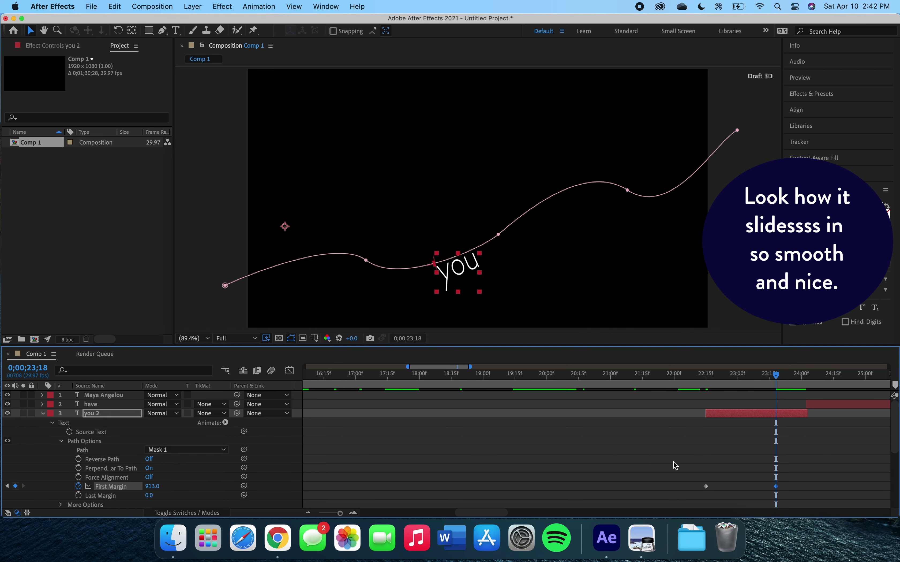
drag(778, 378, 790, 380)
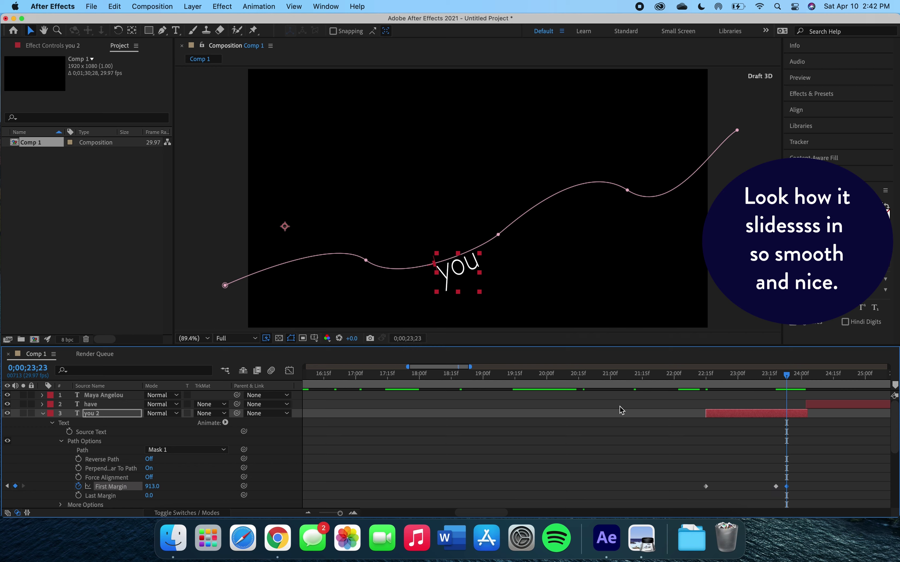
drag(786, 376, 804, 378)
drag(150, 487, 730, 363)
key(Page_Down)
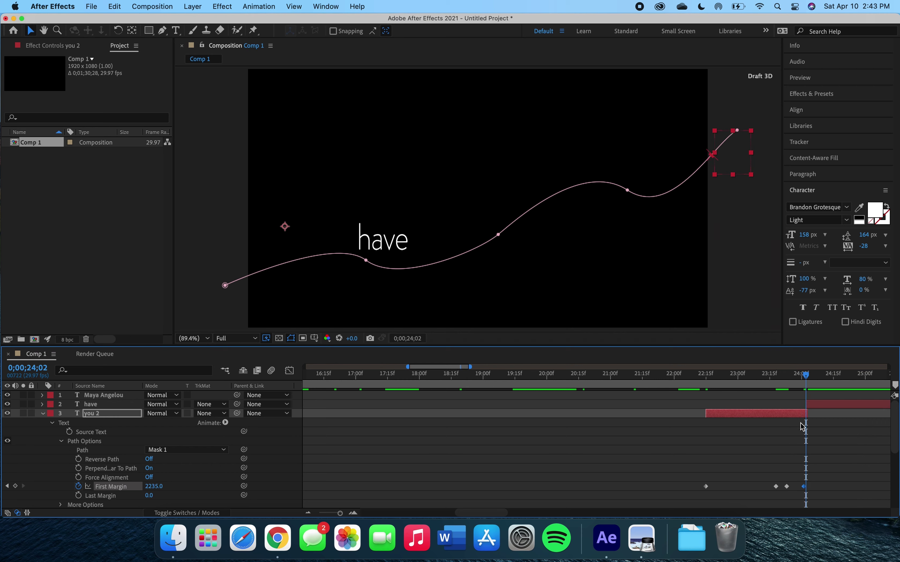
Shift the later First Margin keyframes earlier, preview the slide, and collapse the 'you 2' layer.
mouse_move(770, 482)
mouse_down()
mouse_move(783, 491)
mouse_move(739, 488)
mouse_move(767, 488)
mouse_up()
click(751, 492)
click(760, 487)
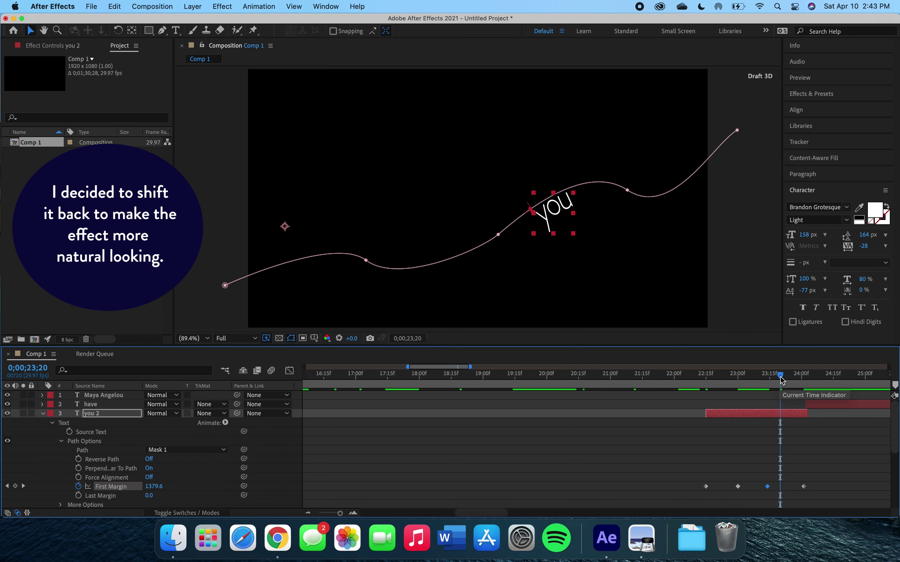
click(719, 379)
drag(720, 381, 707, 378)
key(space)
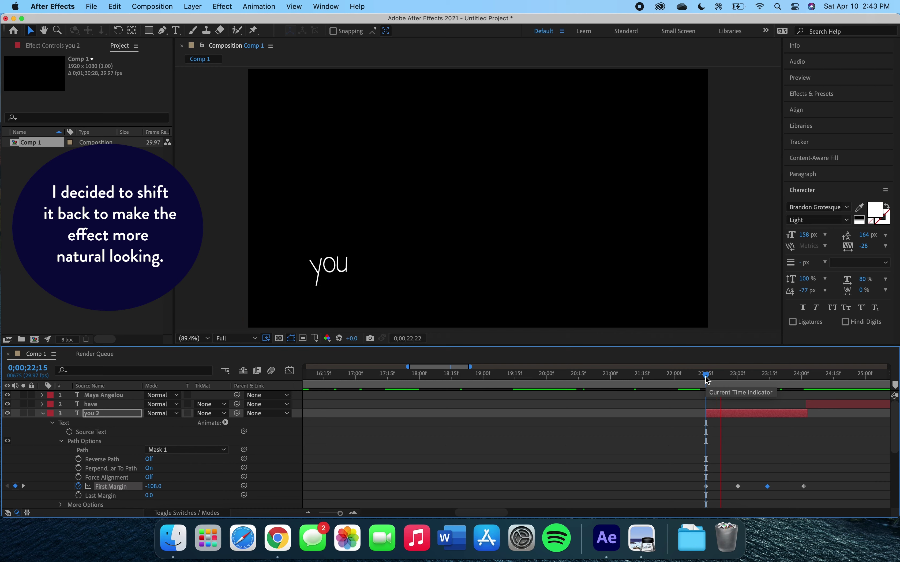
key(space)
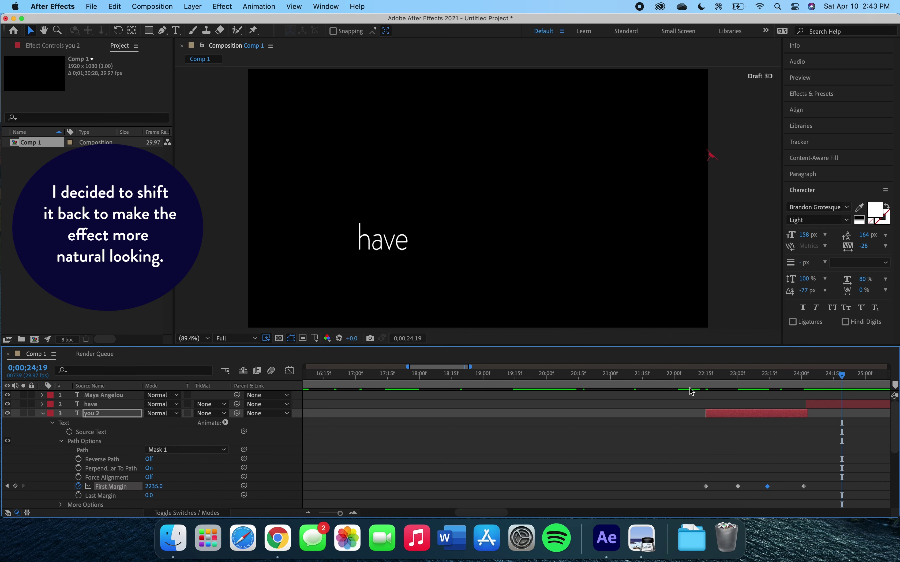
click(43, 413)
Add a Tracking animator to have and keyframe Tracking Amount 149 and Scale 189% at 24;02.
click(43, 404)
key(i)
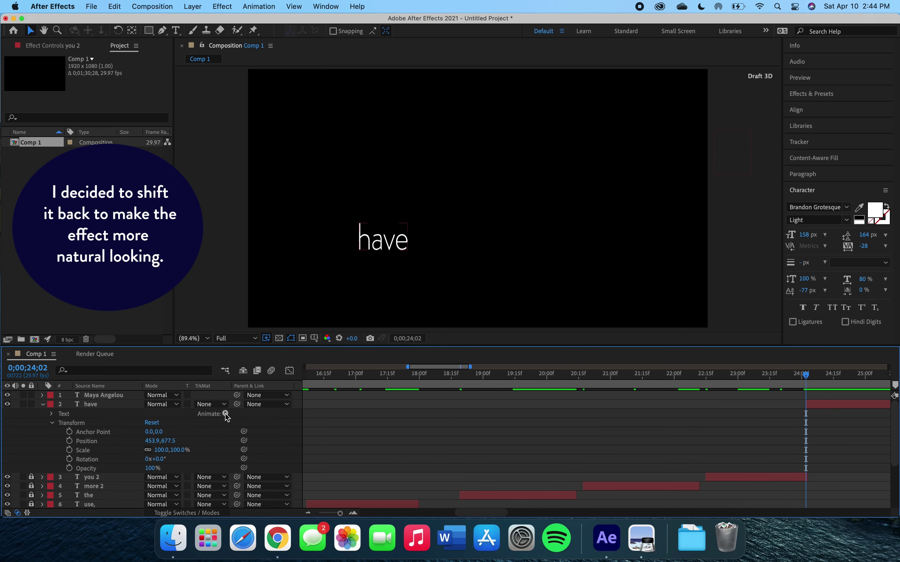
click(225, 414)
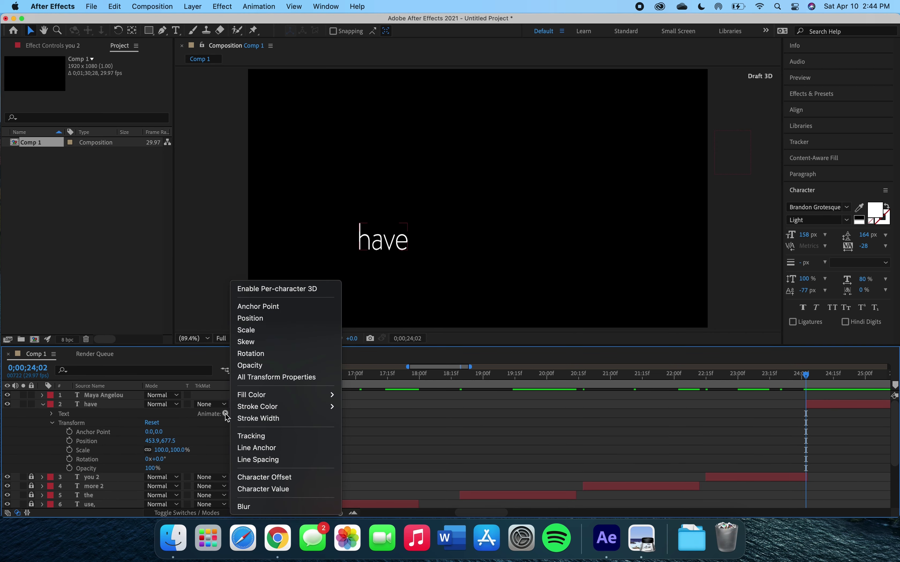
click(278, 440)
click(79, 477)
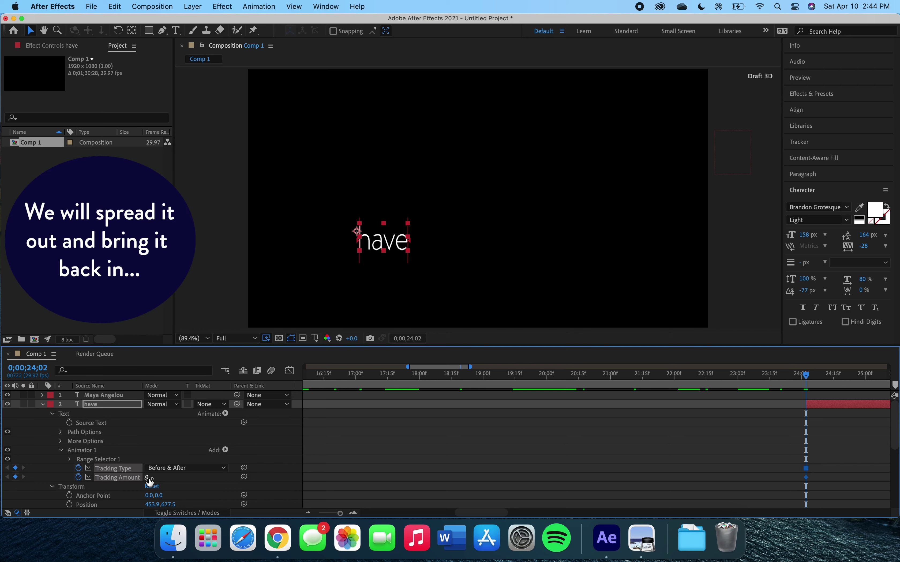
drag(150, 480, 226, 477)
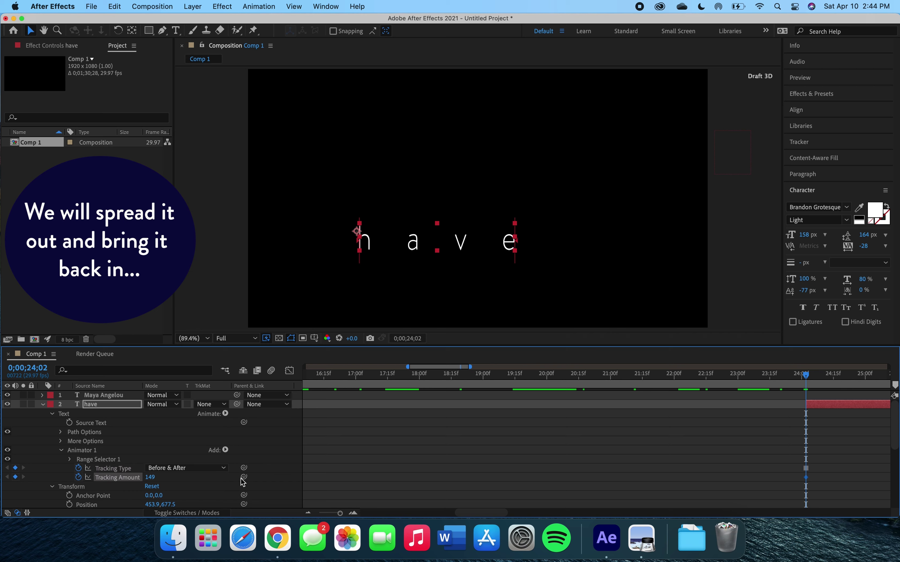
scroll(244, 482, down, 3)
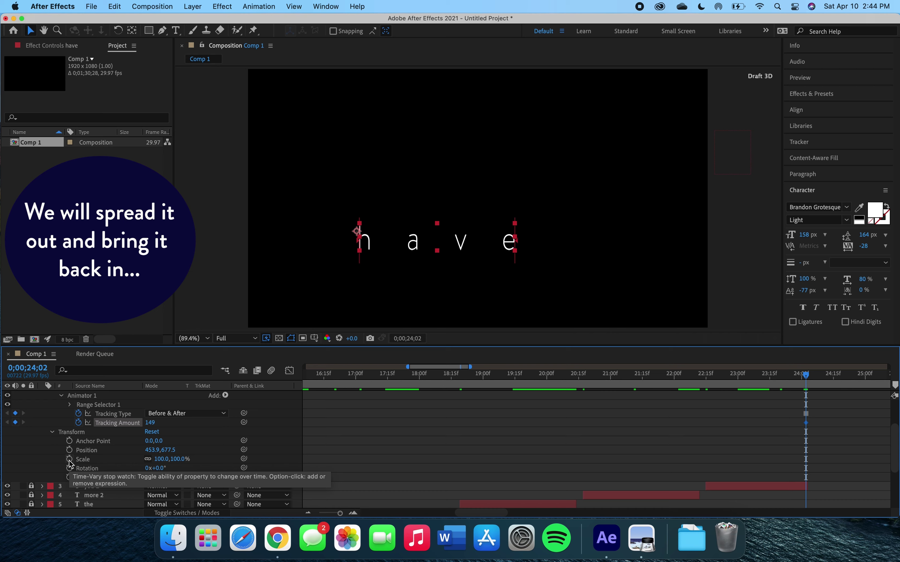
click(69, 460)
drag(171, 460, 218, 458)
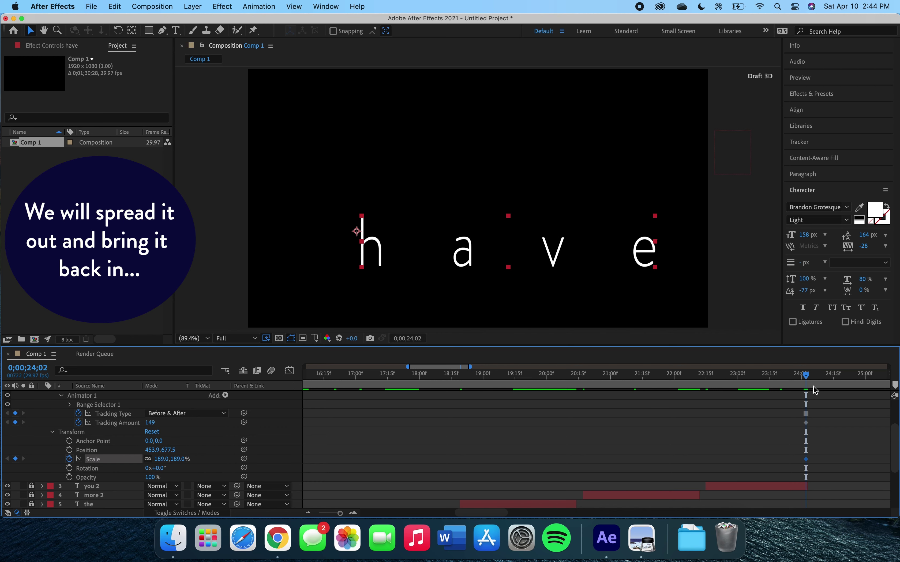
scroll(812, 386, up, 3)
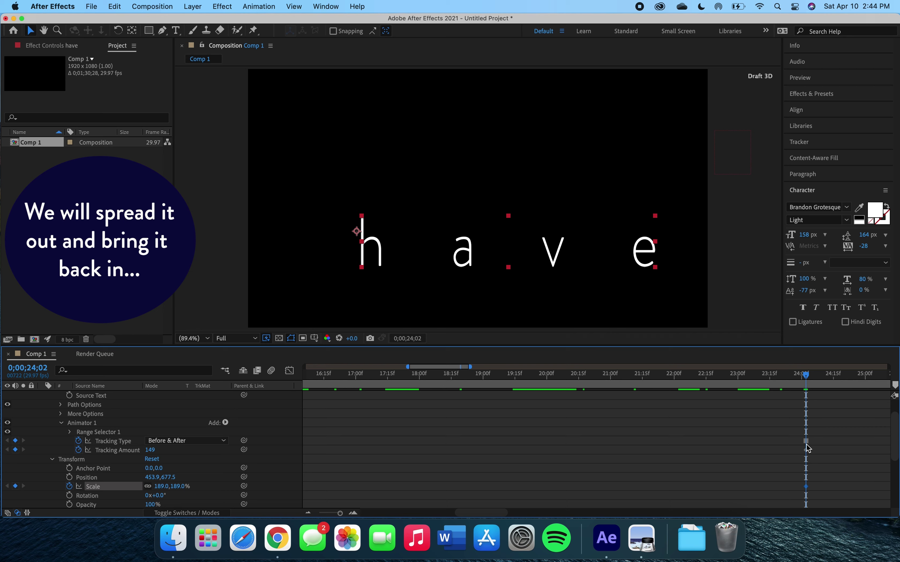
Drag have's Tracking and Scale keyframes from 24;02 later to about 25;06.
click(805, 441)
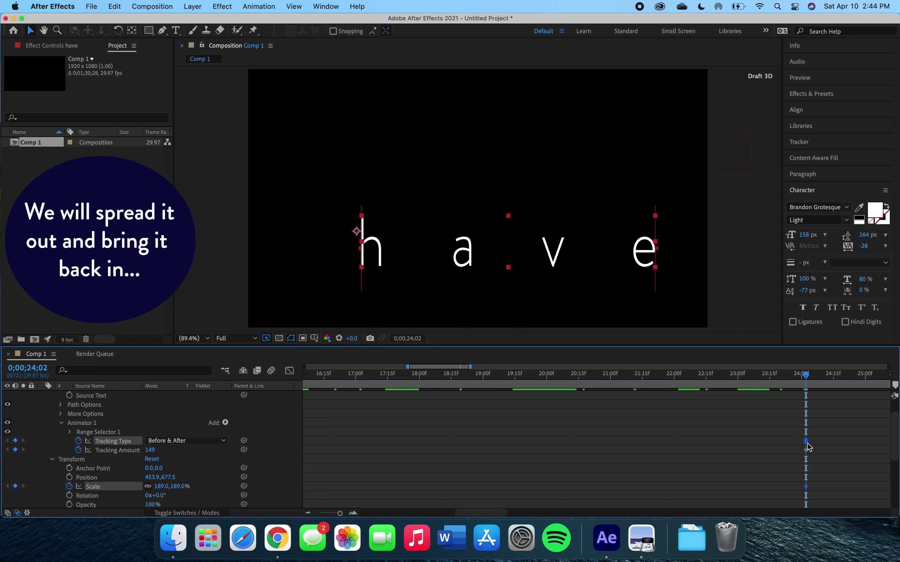
shift+click(806, 450)
drag(806, 442, 876, 441)
scroll(847, 439, right, 10)
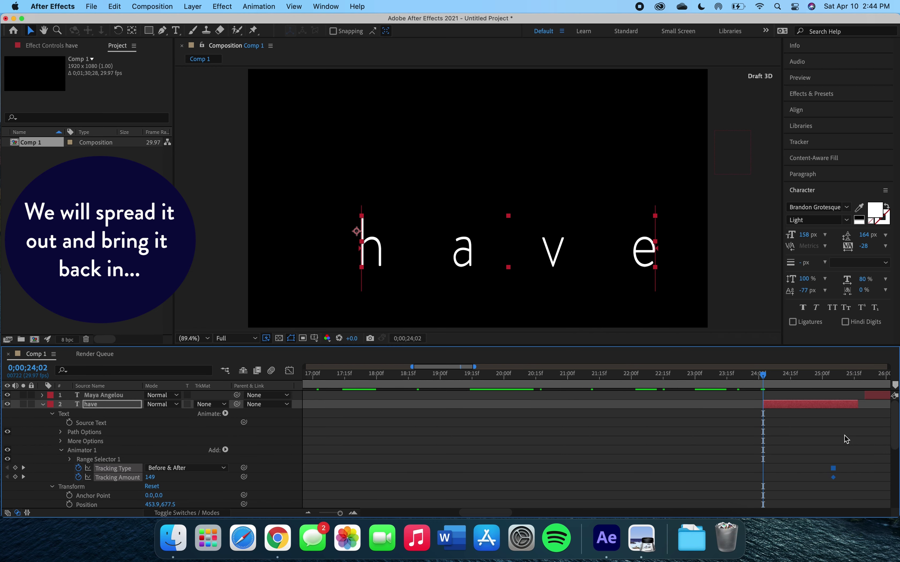
At 24;02 set have's Tracking Amount to 0 and Scale to 65%, then preview.
scroll(846, 440, up, 2)
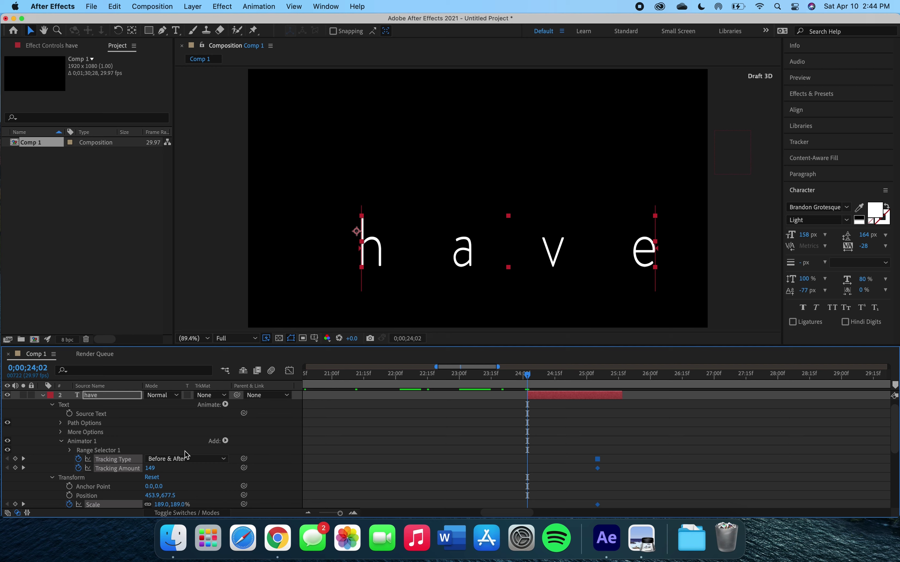
click(16, 458)
click(15, 468)
drag(148, 472, 72, 475)
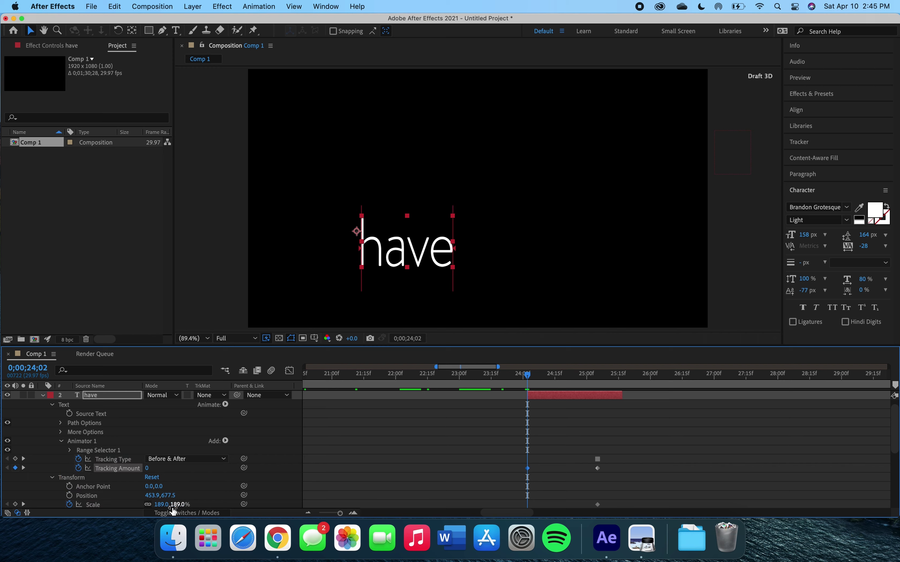
drag(164, 510, 95, 508)
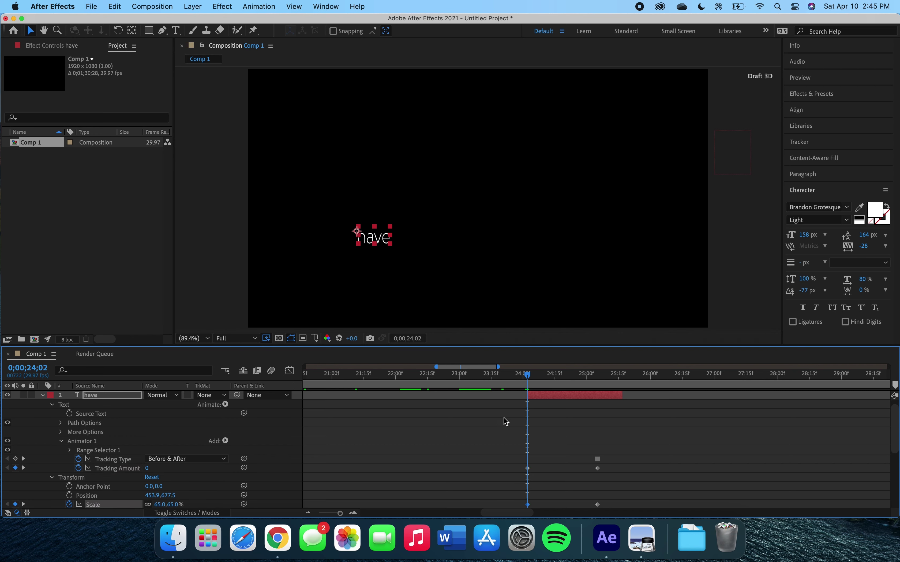
key(space)
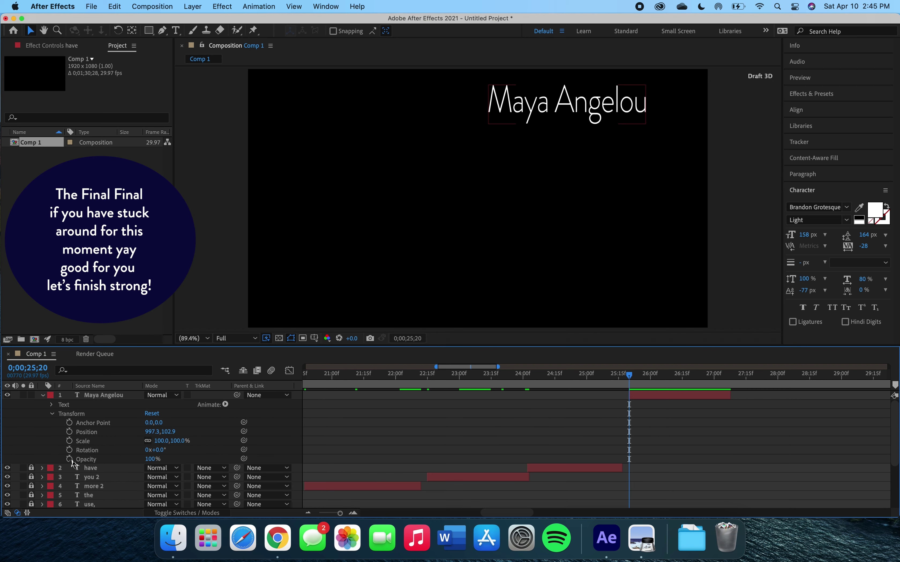
At 25;20 keyframe Maya Angelou offscreen with 0% scale and 0% opacity.
click(70, 459)
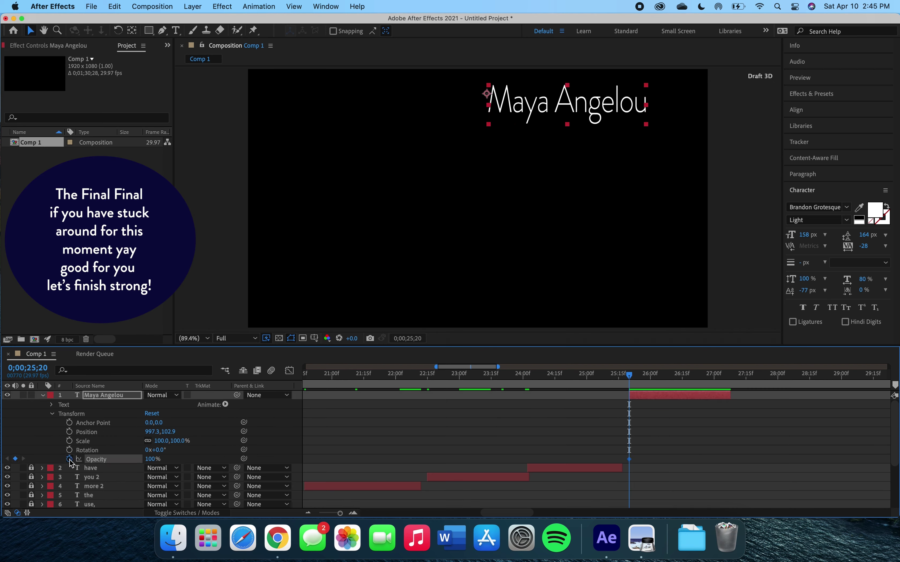
click(70, 431)
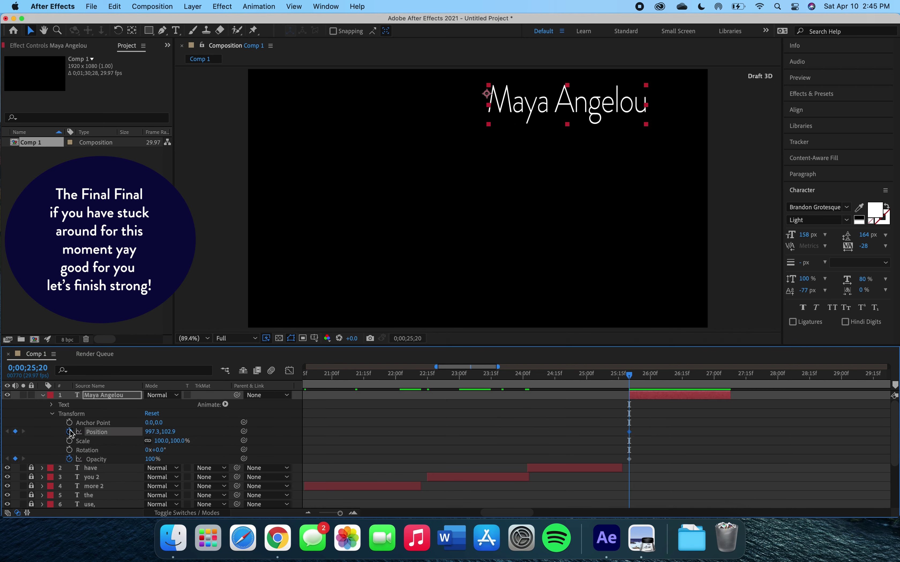
click(69, 441)
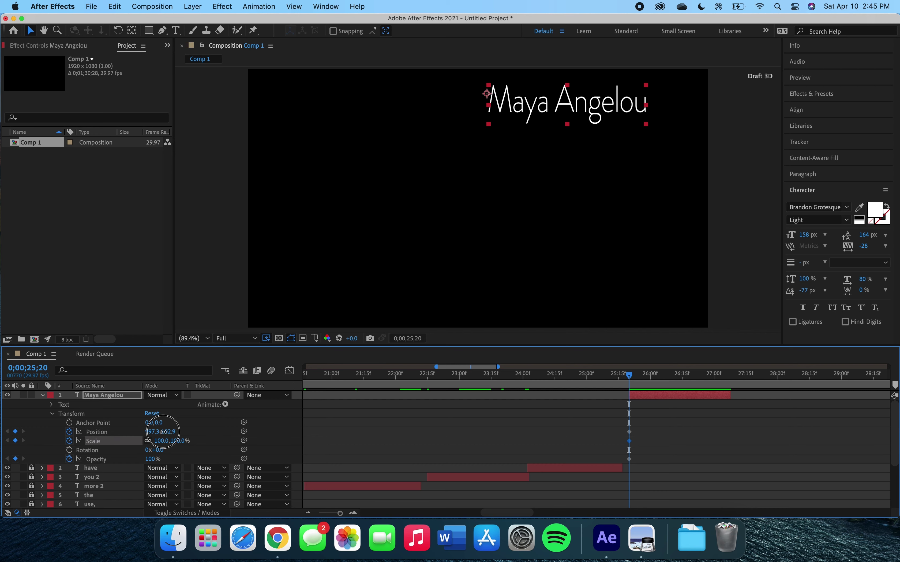
drag(168, 431, 43, 425)
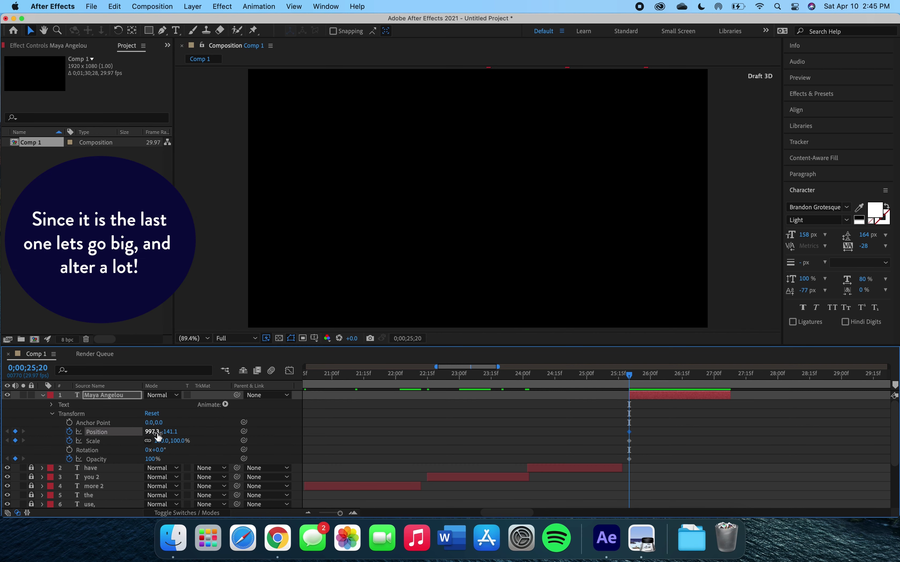
drag(154, 434, 493, 438)
drag(164, 446, 100, 440)
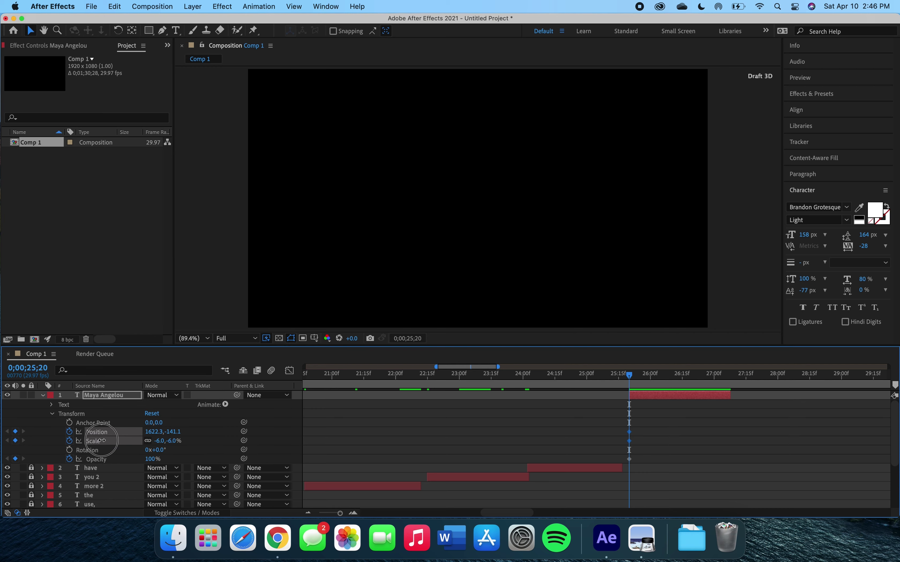
click(105, 440)
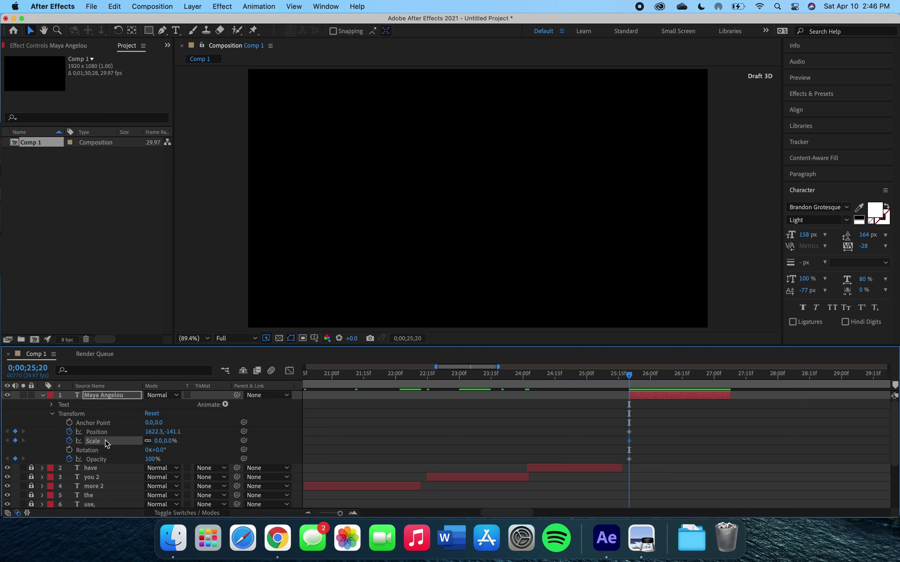
drag(153, 463, 92, 455)
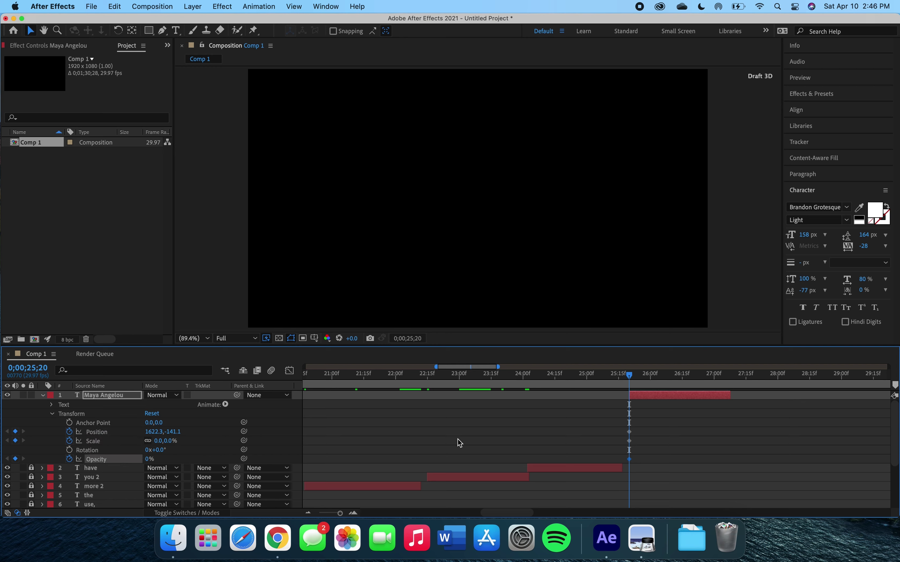
At 26;15 set Maya Angelou to 100% opacity, 182% scale, shifted left, then preview.
drag(630, 377, 683, 378)
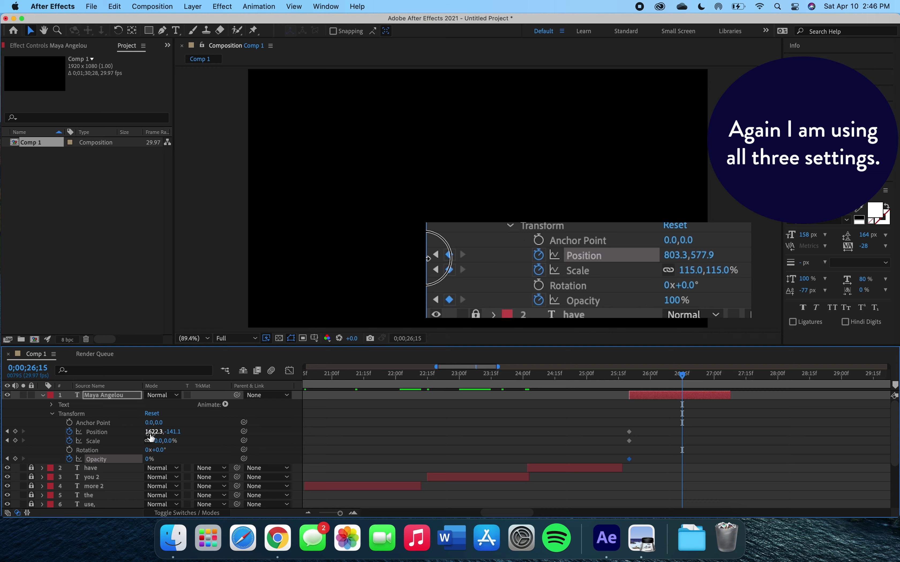
click(150, 460)
drag(148, 462, 239, 468)
drag(167, 446, 208, 480)
drag(159, 432, 2, 436)
click(629, 373)
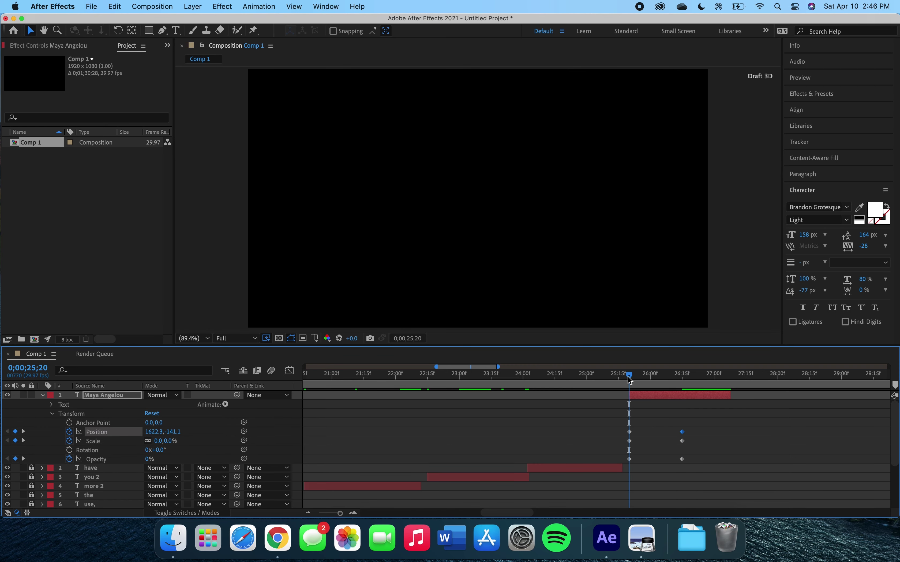
key(space)
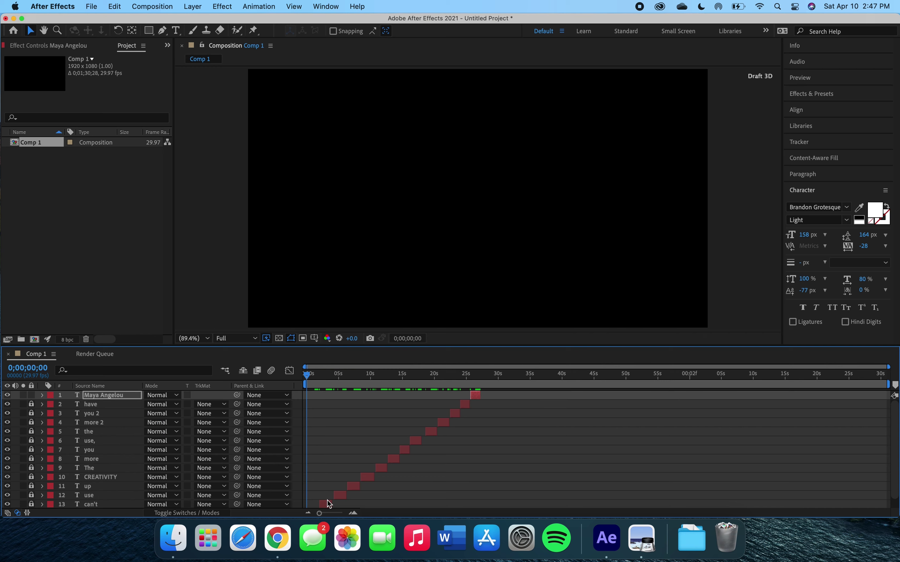
Zoom the timeline in at the comp start and unlock word layers 2–13.
key(minus)
key(minus)
key(minus)
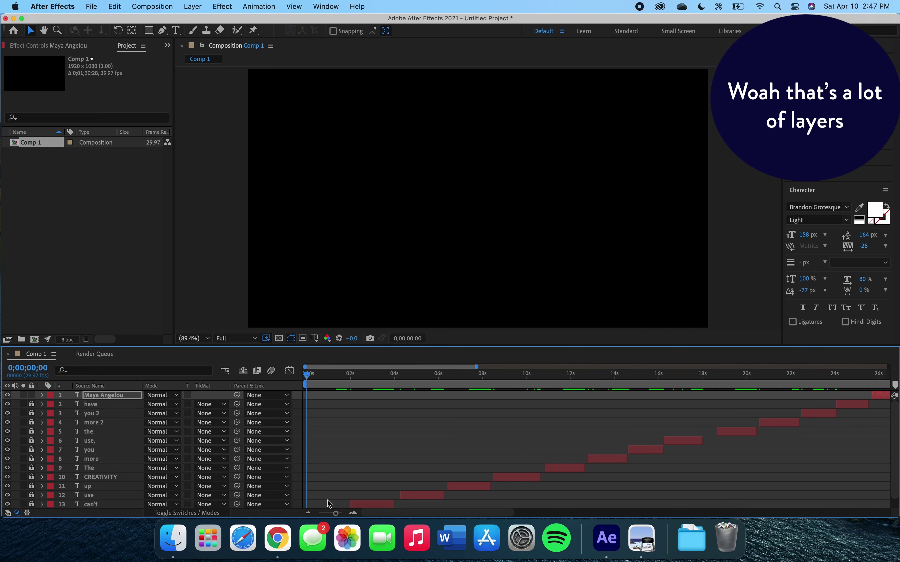
scroll(327, 500, down, 1)
key(equal)
key(equal)
key(equal)
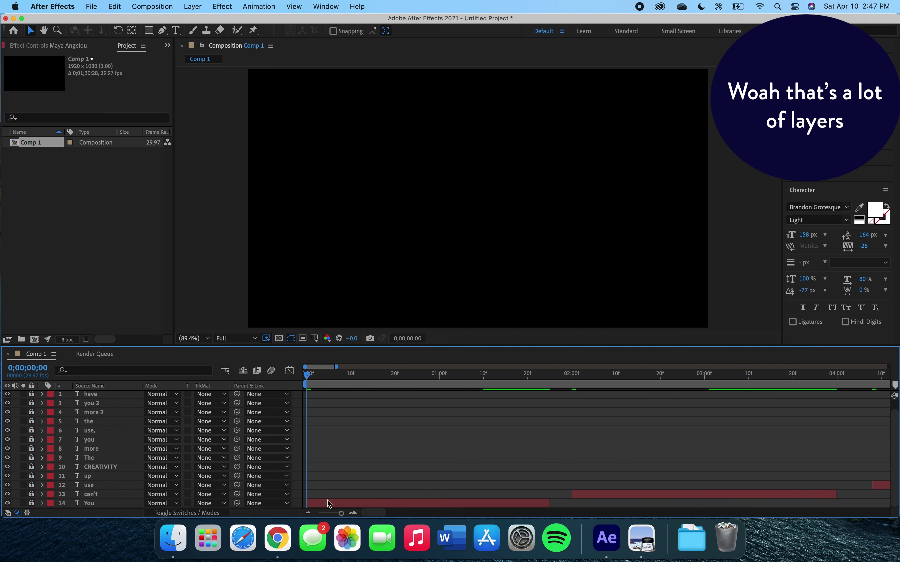
drag(373, 374, 552, 395)
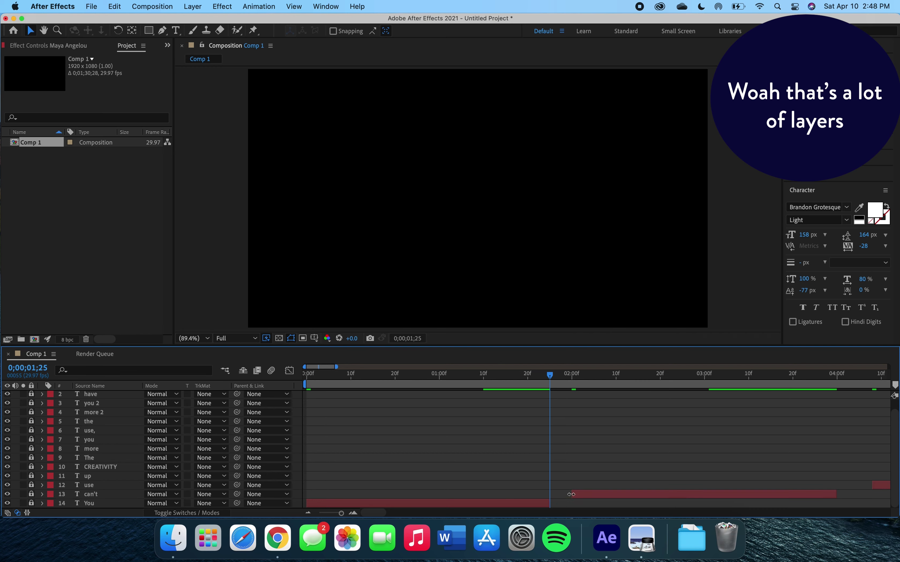
drag(30, 396, 36, 494)
Stagger can't, use and up so each starts where the previous word ends.
drag(627, 497, 595, 497)
scroll(597, 498, right, 2)
scroll(594, 494, right, 4)
scroll(594, 495, left, 1)
drag(337, 381, 604, 399)
drag(668, 485, 614, 490)
scroll(613, 487, right, 6)
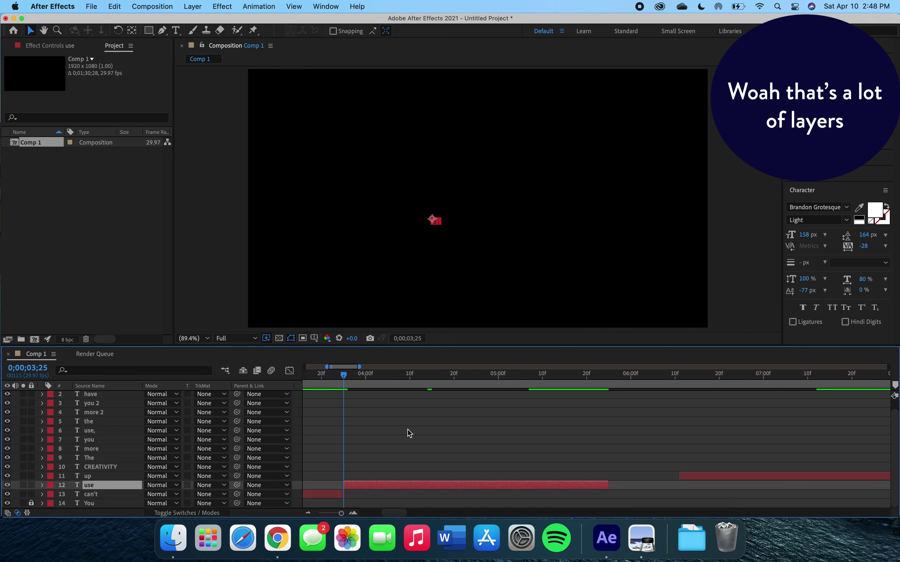
drag(349, 378, 610, 402)
drag(693, 482, 621, 479)
Start CREATIVITY where up ends and The at 10;00 after CREATIVITY.
scroll(620, 478, right, 1)
scroll(620, 478, right, 11)
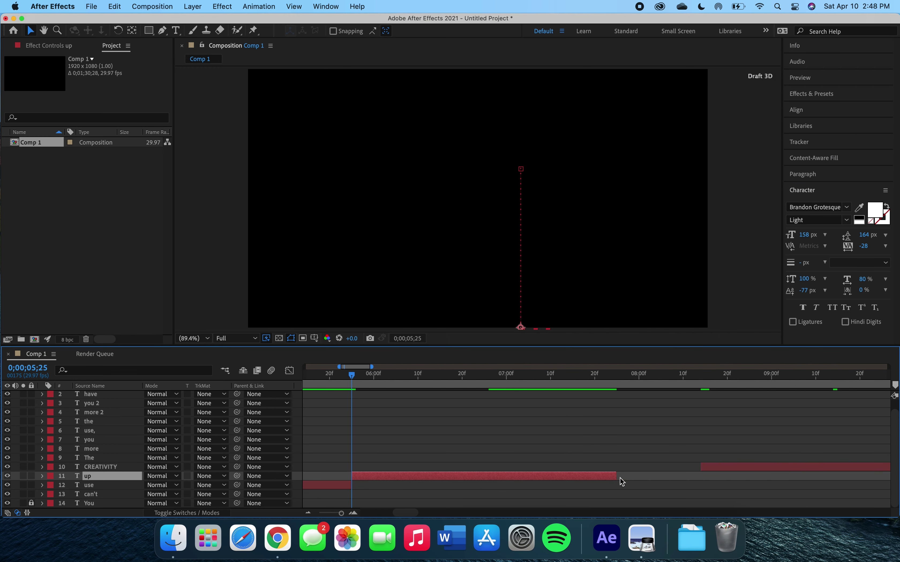
drag(353, 379, 620, 412)
drag(715, 469, 628, 467)
scroll(630, 466, right, 8)
scroll(628, 462, right, 4)
drag(361, 379, 651, 403)
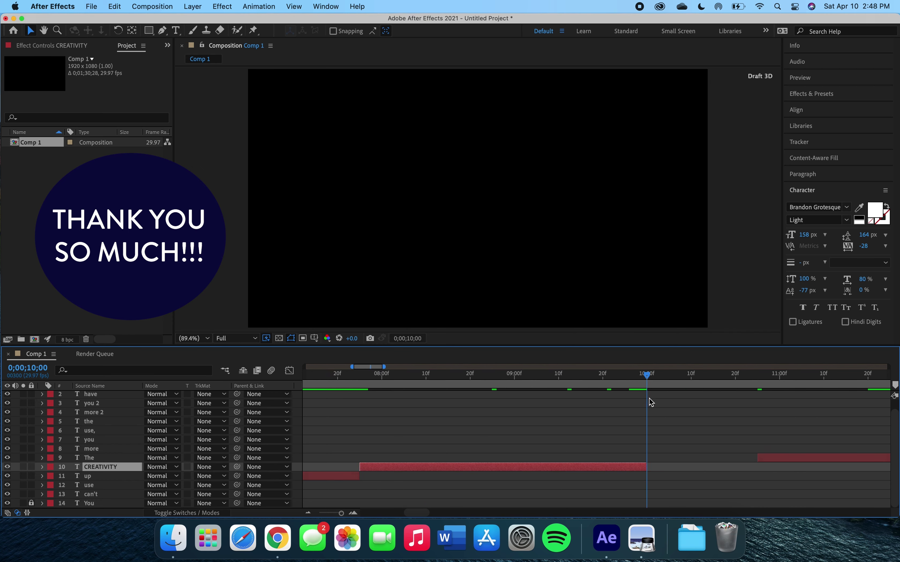
drag(776, 458, 668, 459)
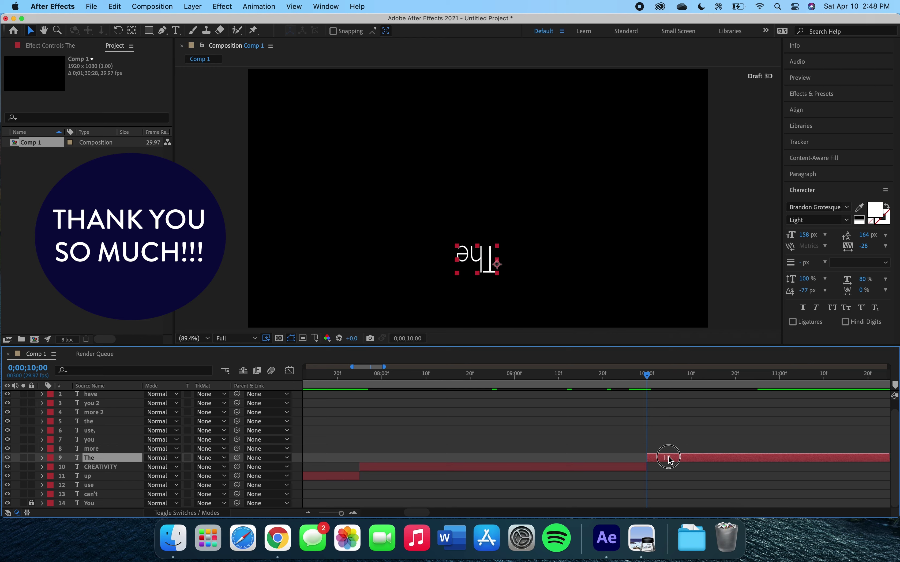
scroll(668, 456, right, 15)
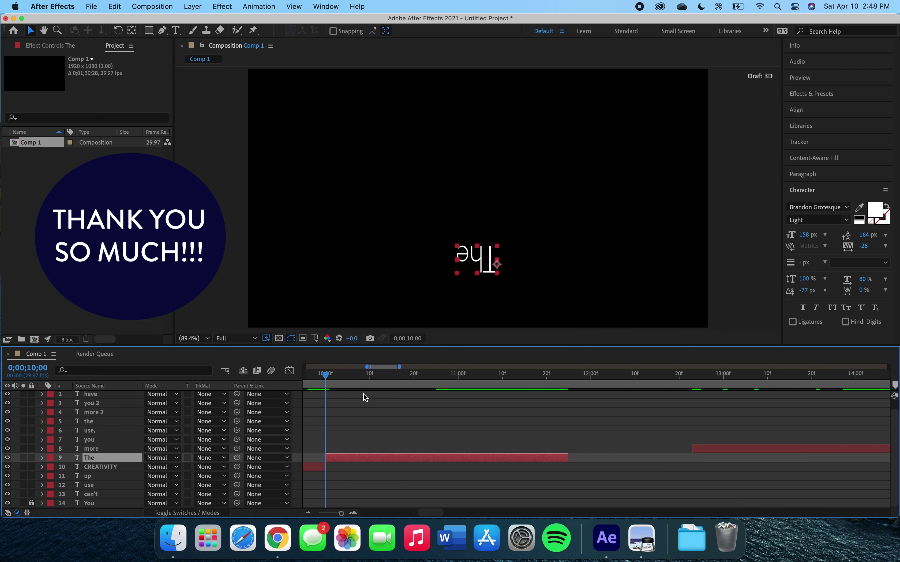
drag(327, 380, 568, 405)
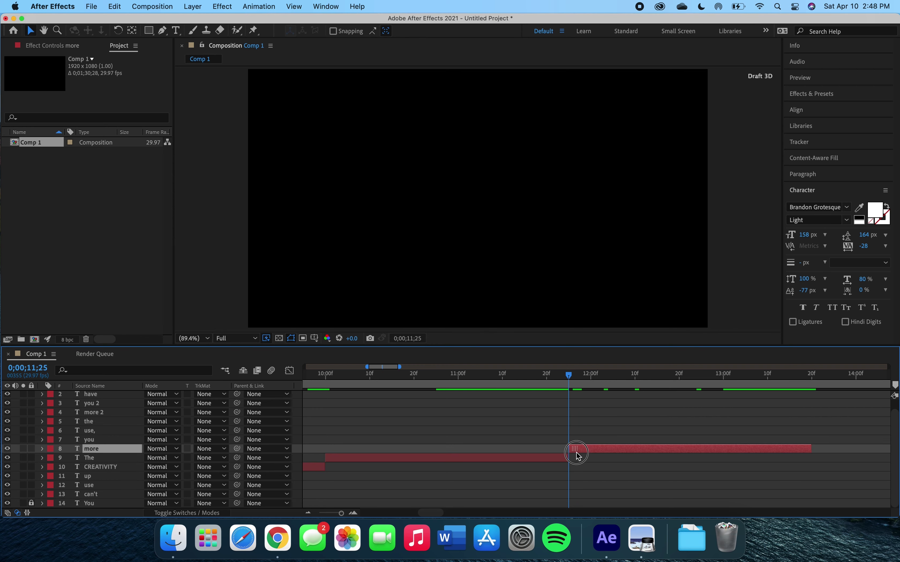